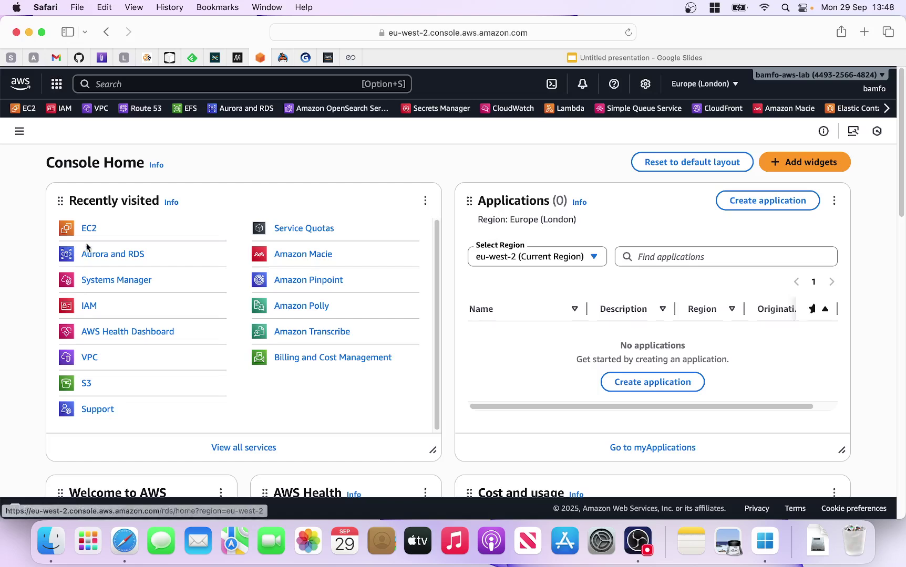
- Open the EC2 service, dismiss the local storage warning and go to the list of instances
click(87, 231)
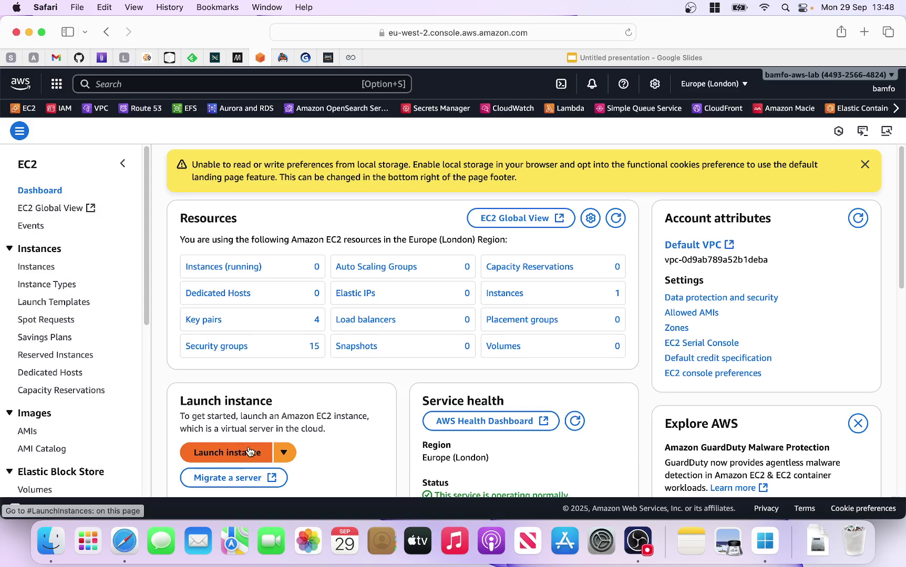
click(865, 165)
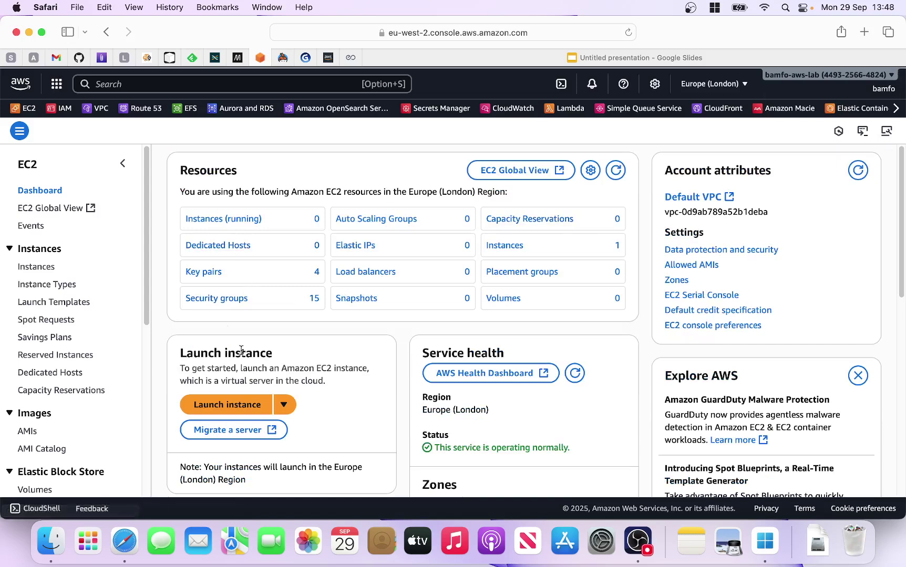
click(47, 268)
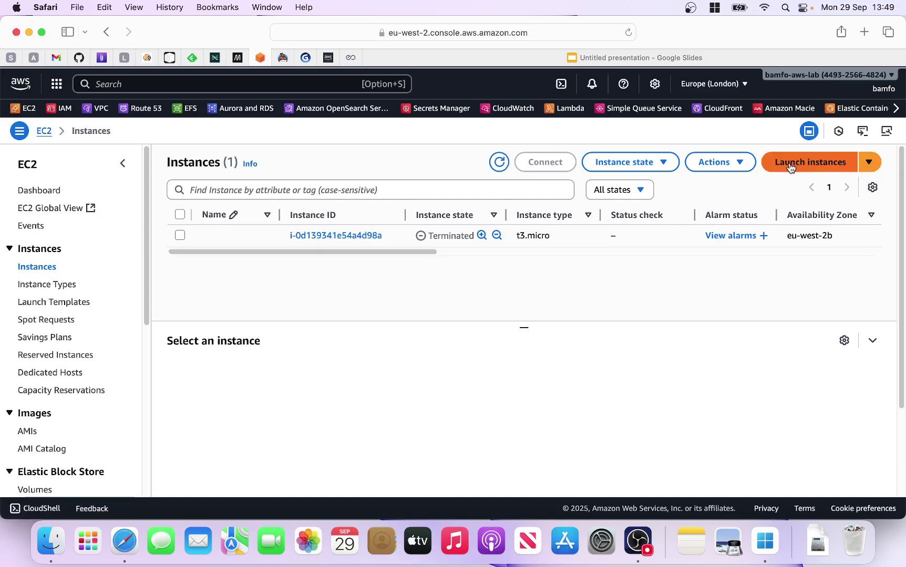
- Open the form for launching an instance from a template and check which source templates are available
click(871, 172)
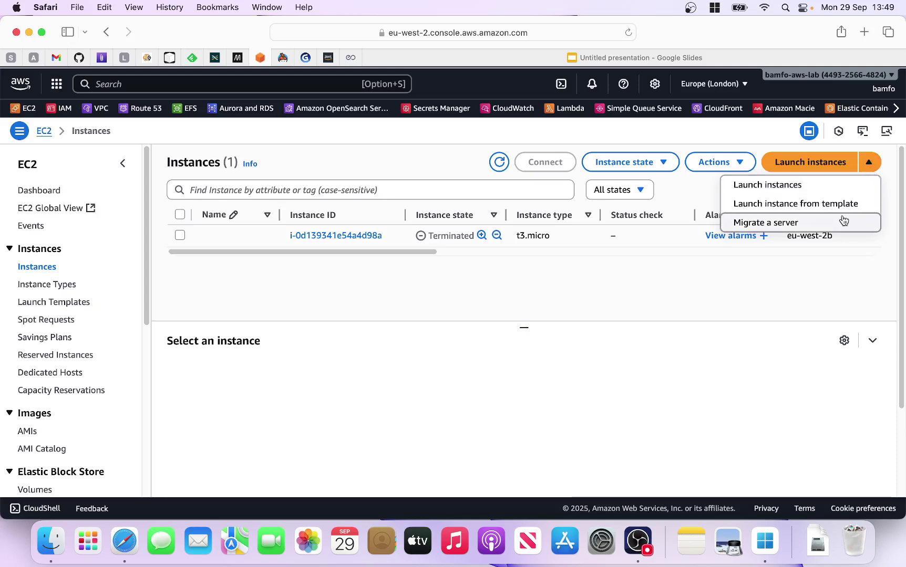
click(801, 211)
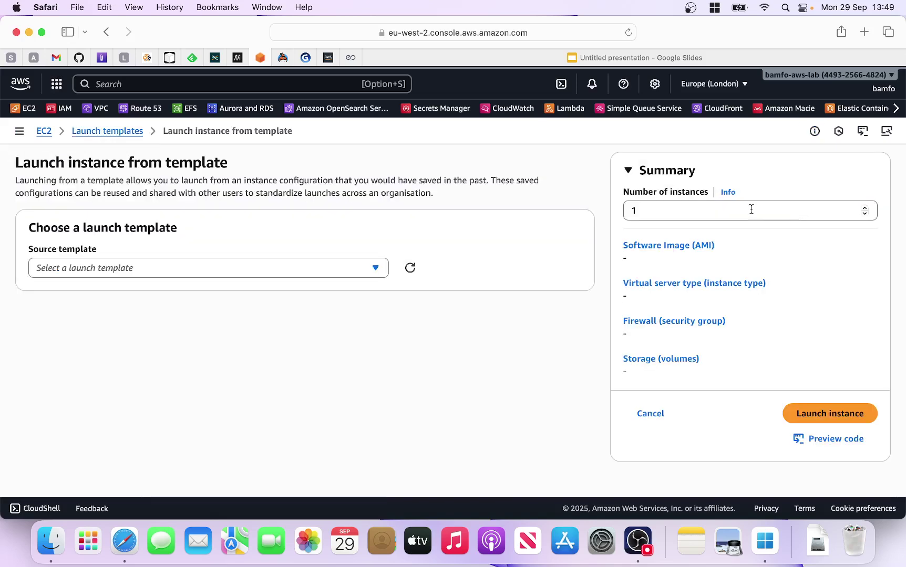
click(283, 269)
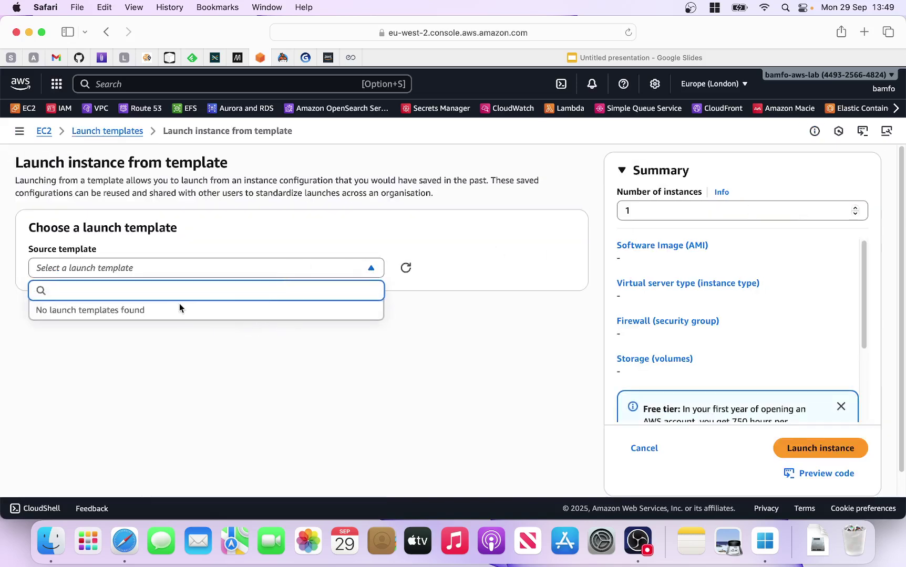
- Start a new EC2 launch template and name it customer-service
click(125, 134)
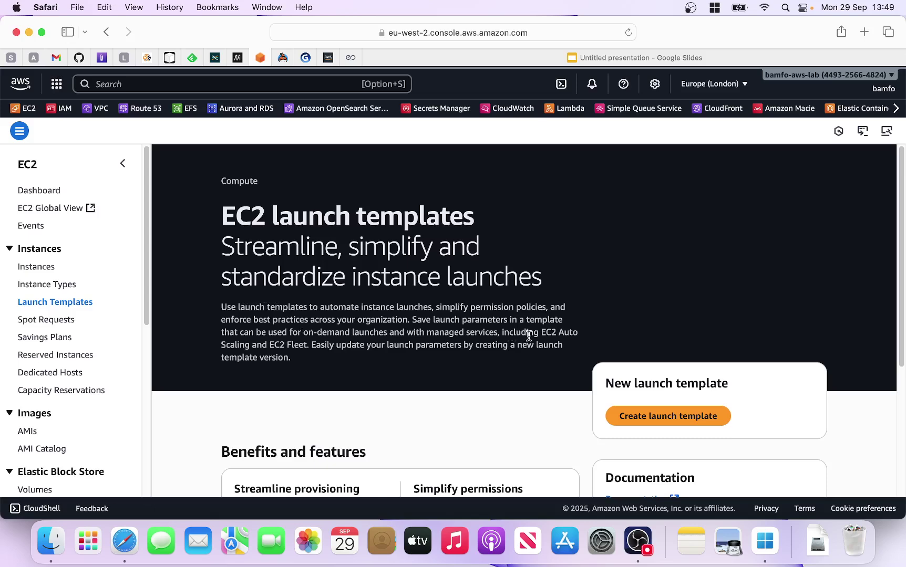
drag(536, 335, 558, 337)
click(667, 420)
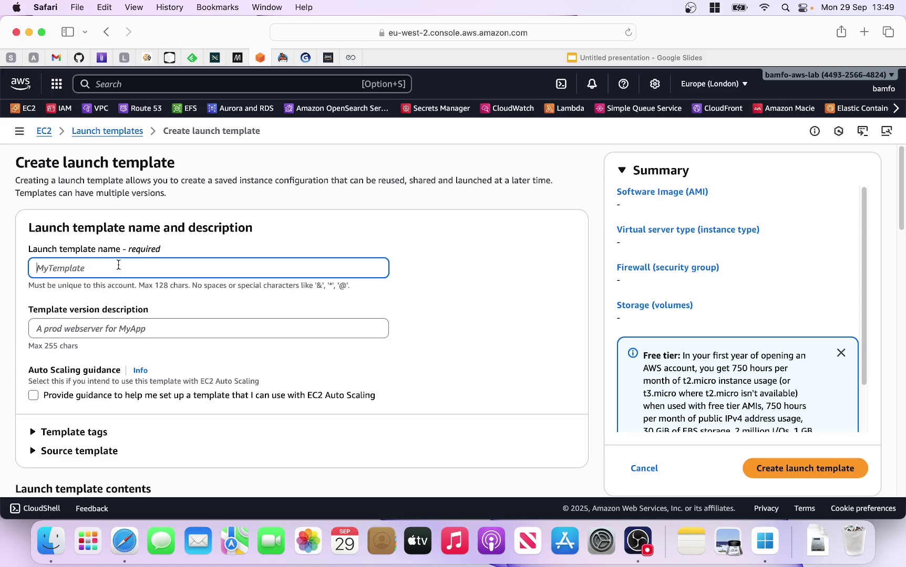
text(customer-service)
- Add a template tag with the key Team and the value customer-service
scroll(137, 293, down, 1)
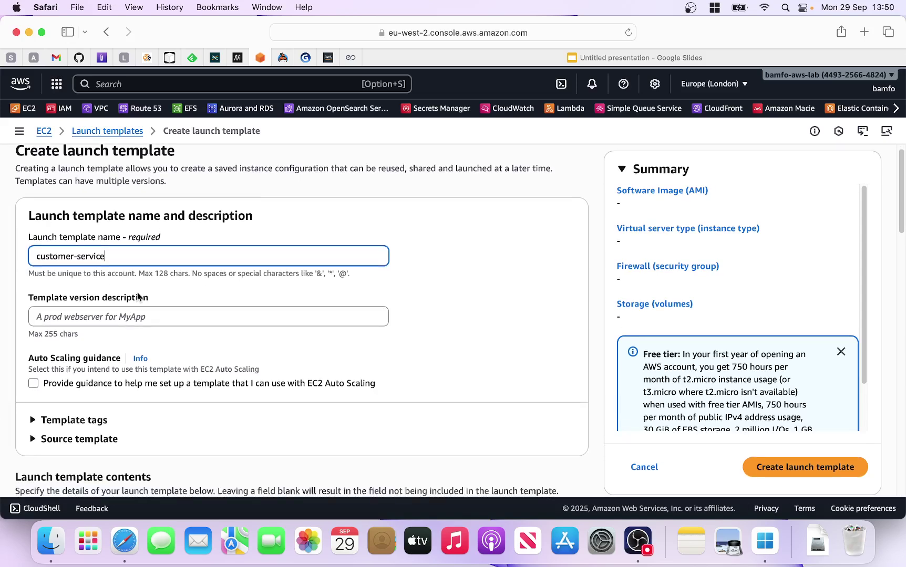
scroll(126, 302, down, 1)
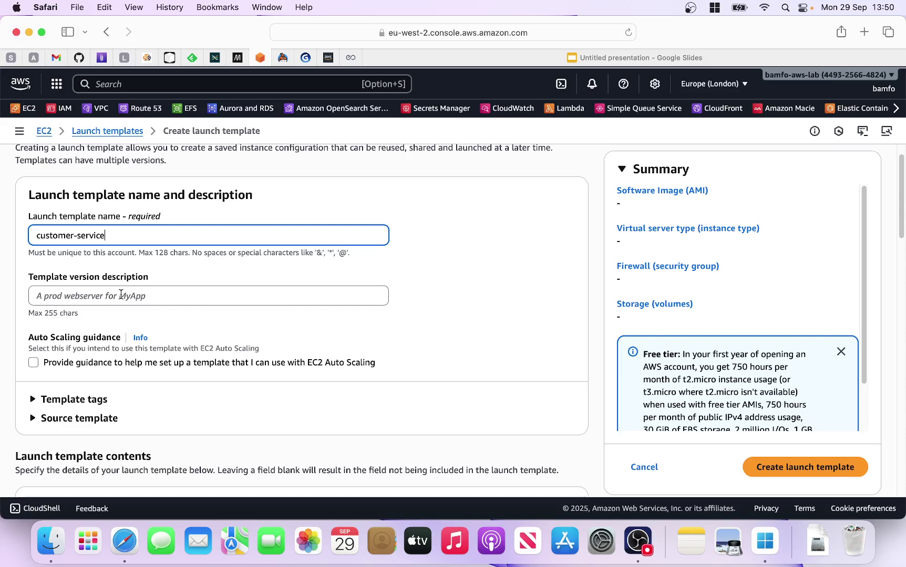
scroll(126, 298, down, 1)
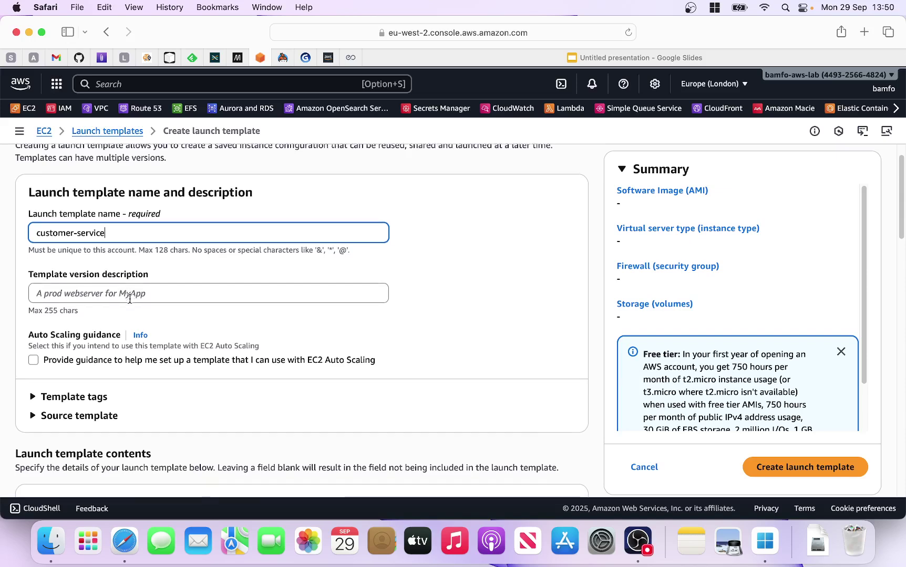
scroll(52, 340, down, 3)
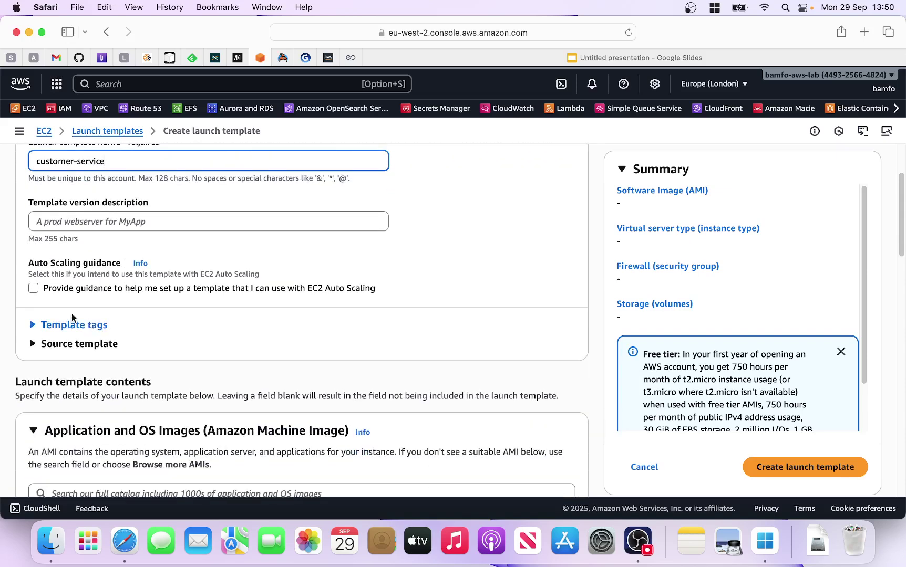
scroll(137, 301, down, 3)
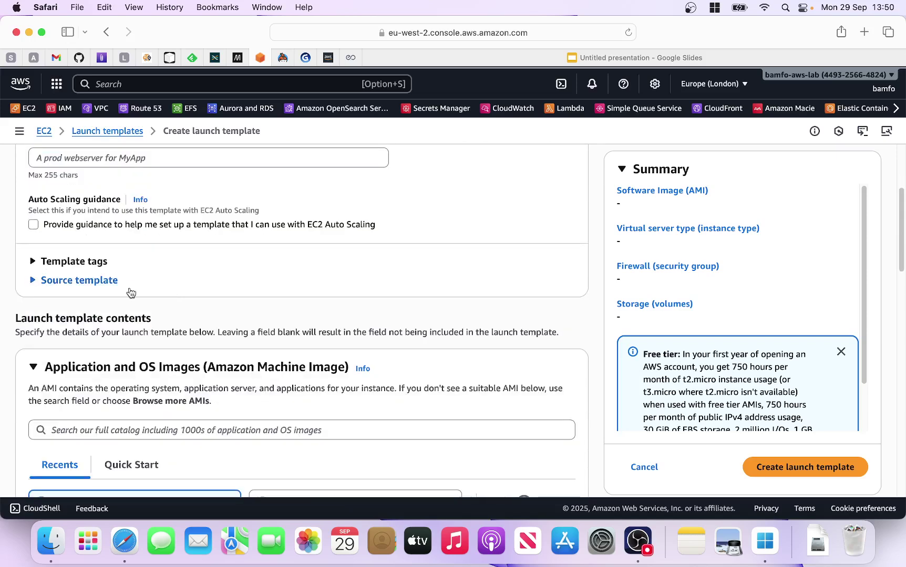
click(36, 265)
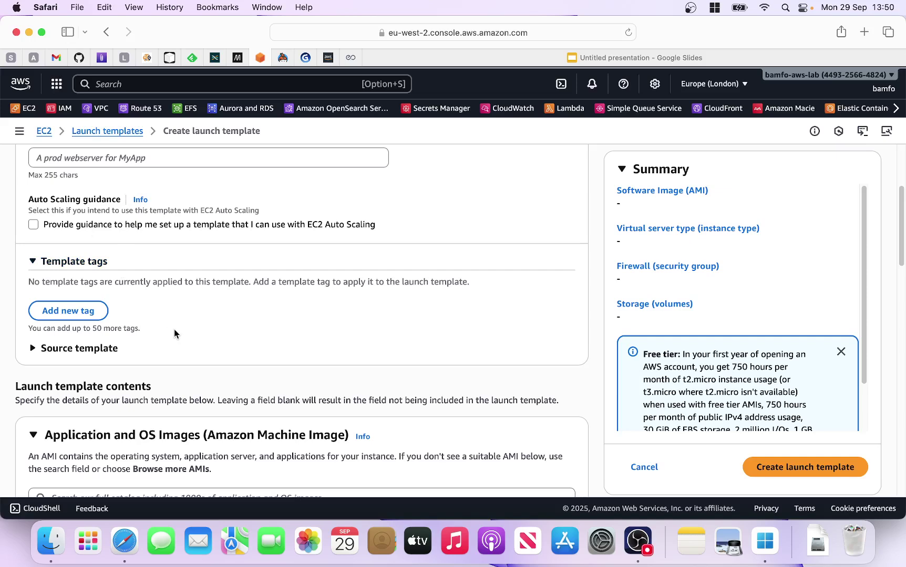
click(95, 321)
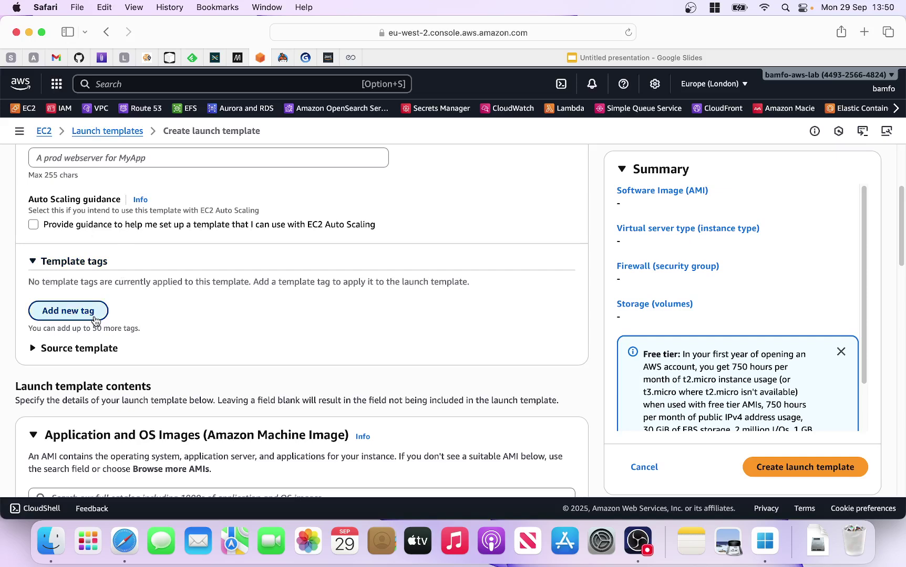
click(96, 300)
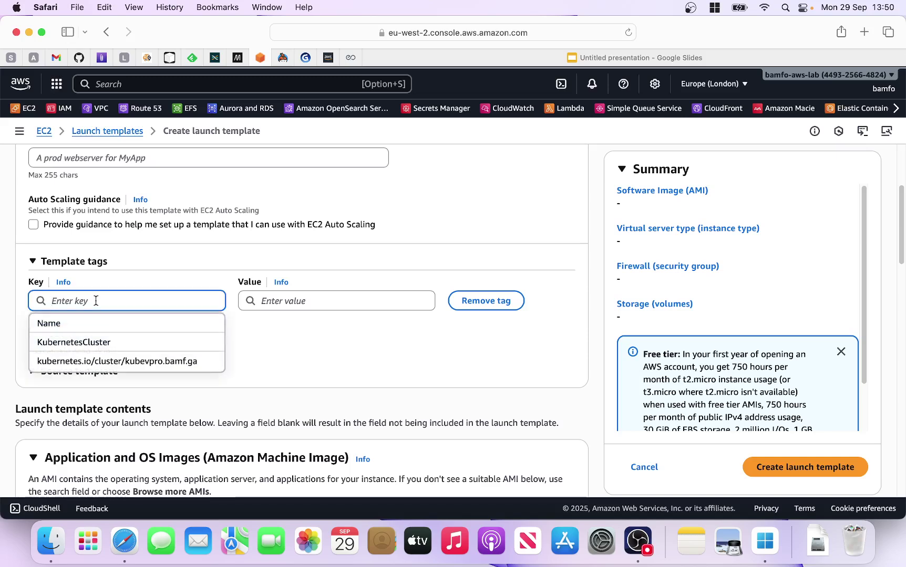
text(Team)
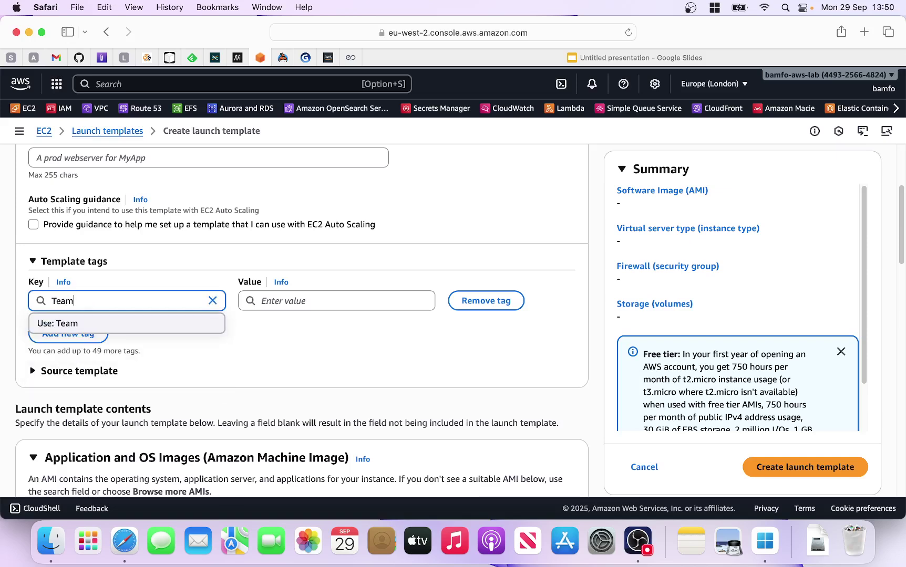
click(311, 302)
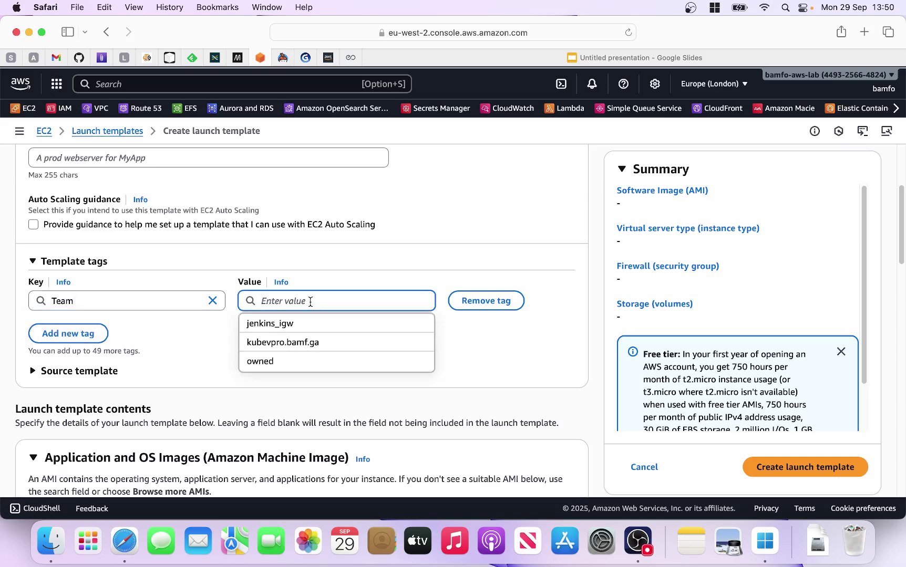
text(c)
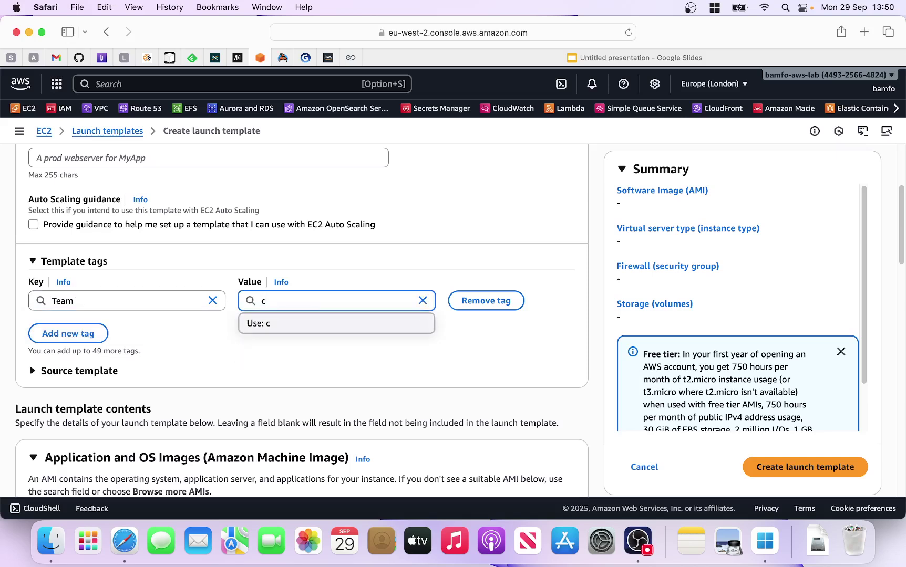
text(ustomer-service)
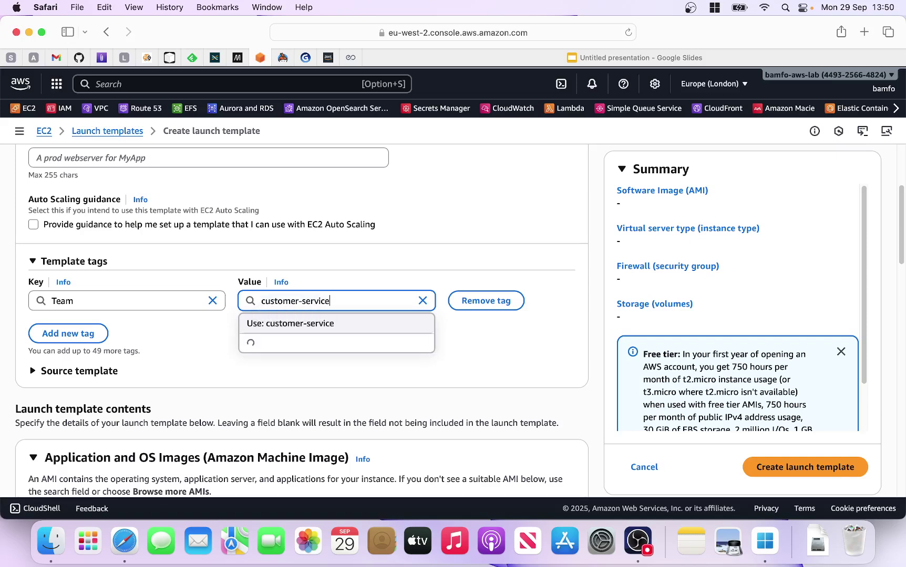
click(298, 347)
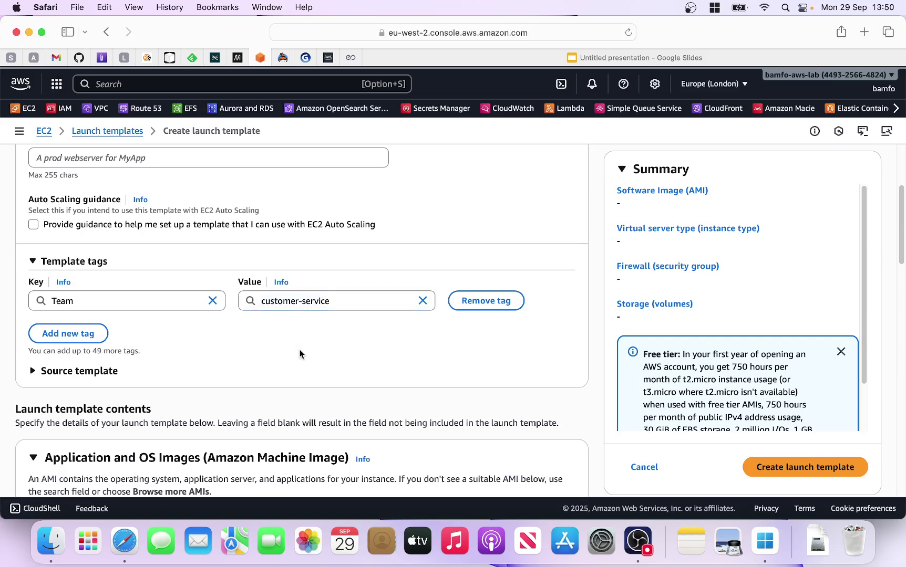
- Expand the source template options and select the Windows quick-start image, Microsoft Windows Server 2025 Base, for the launch template
scroll(160, 334, down, 2)
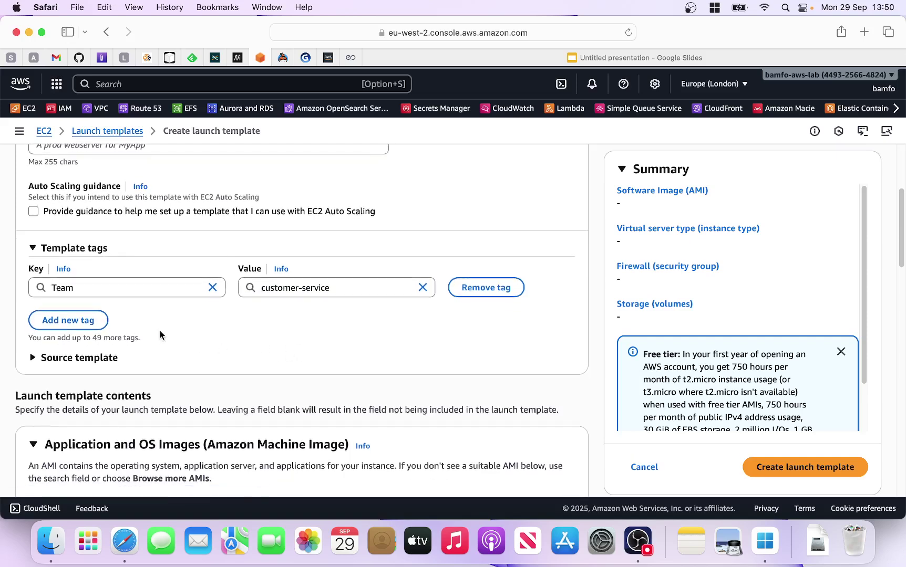
click(43, 332)
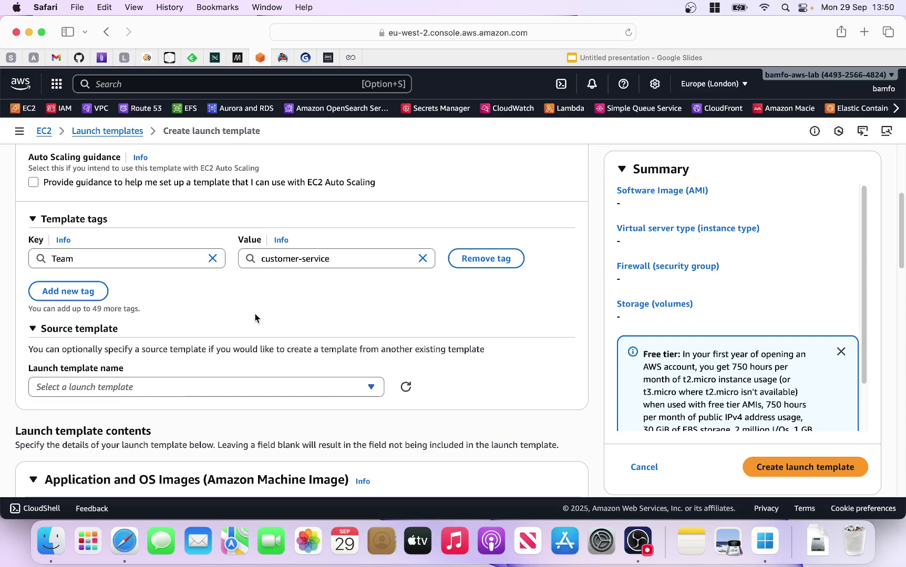
scroll(255, 317, down, 5)
scroll(256, 322, down, 2)
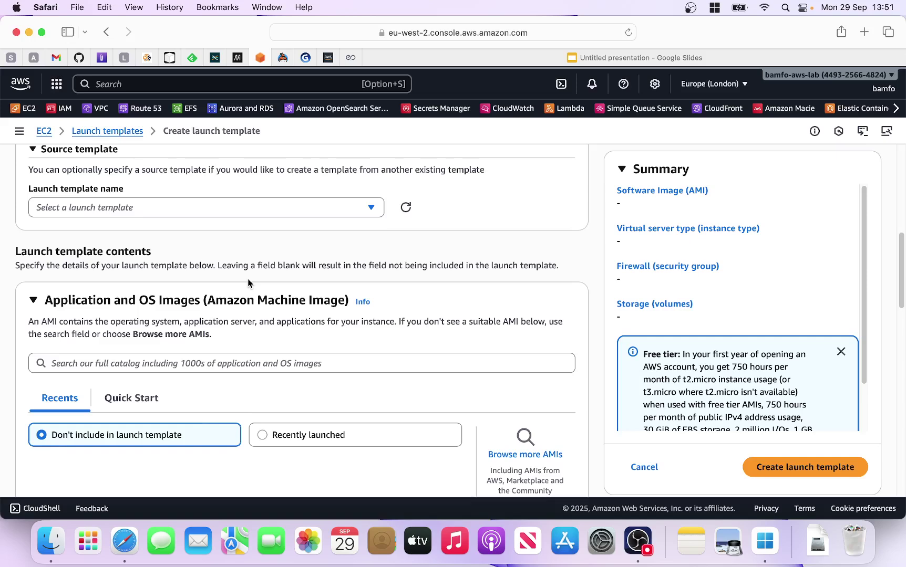
scroll(246, 292, down, 2)
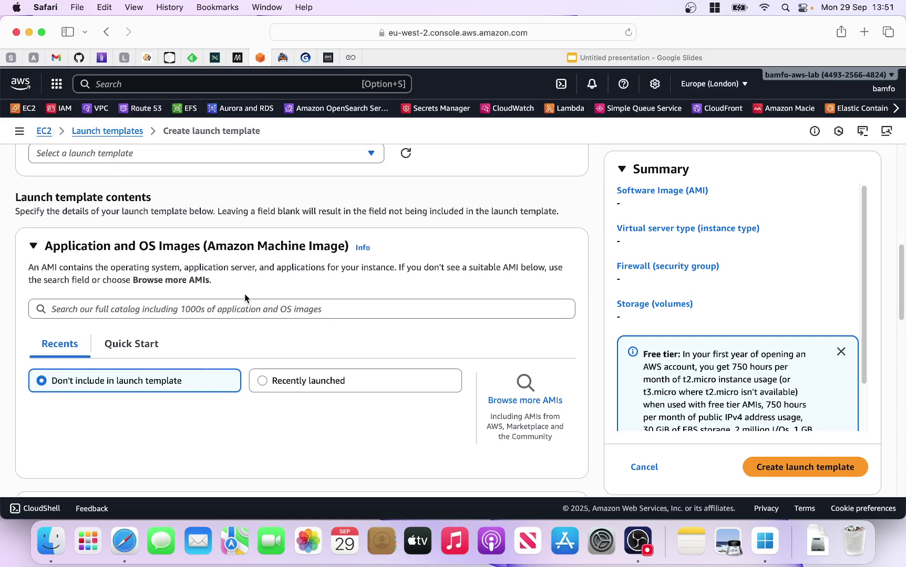
scroll(244, 299, down, 1)
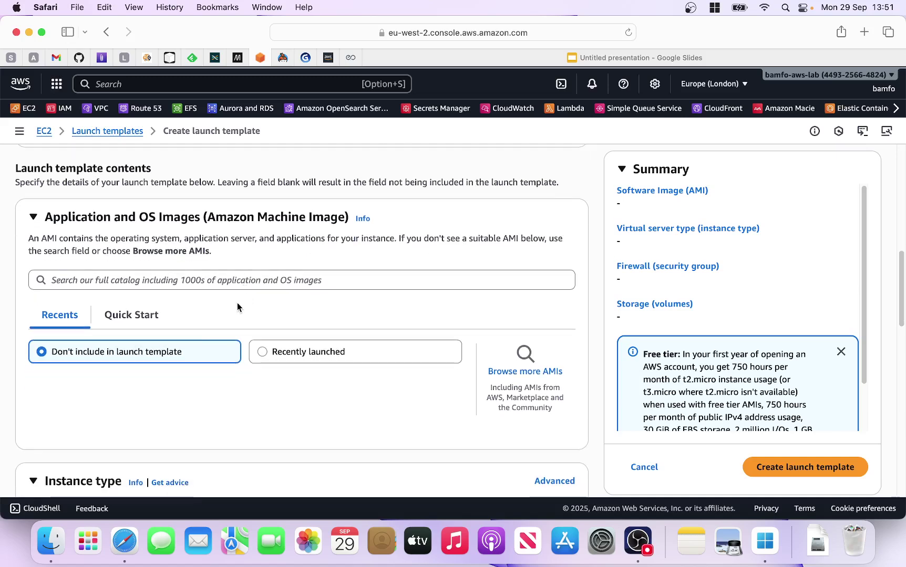
click(143, 321)
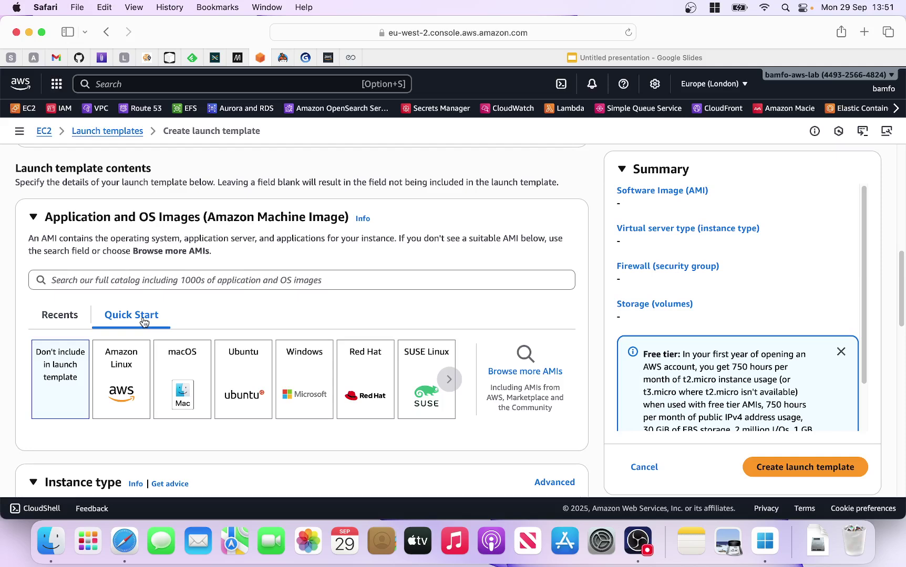
click(308, 390)
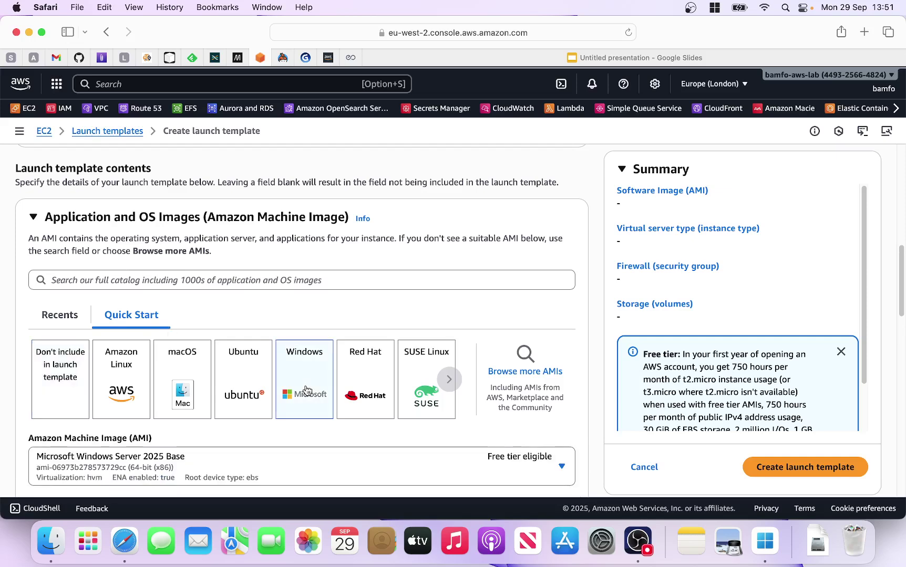
- Set the launch template's instance type to t3.micro
scroll(343, 307, down, 3)
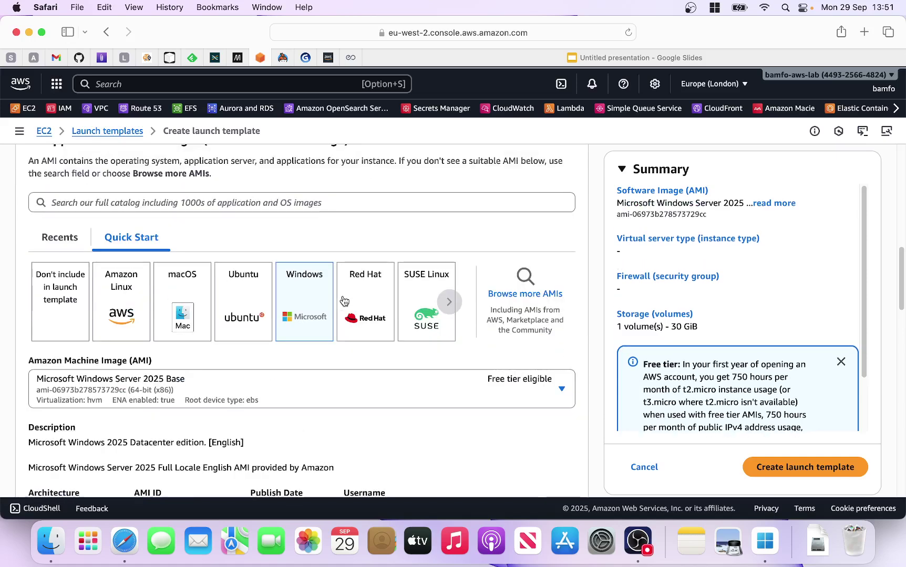
scroll(288, 368, down, 1)
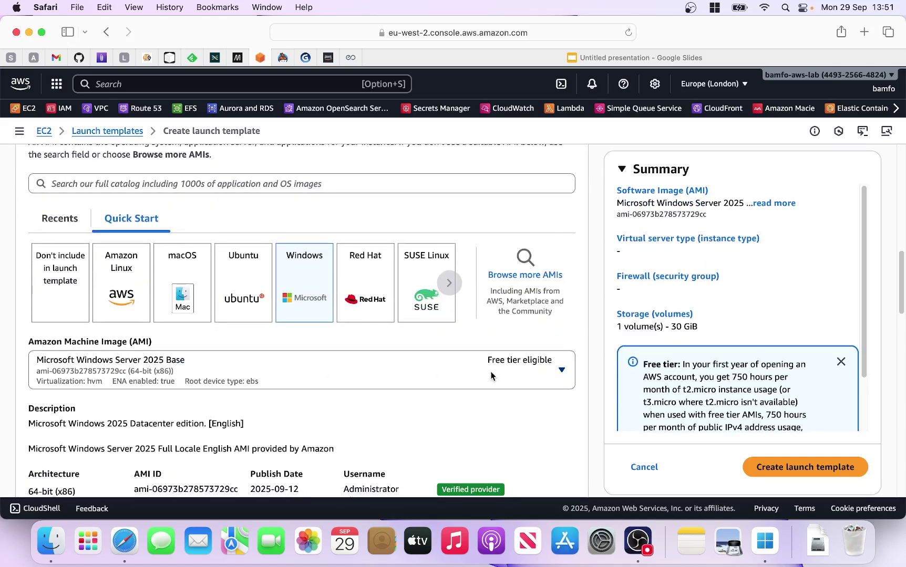
scroll(471, 371, down, 3)
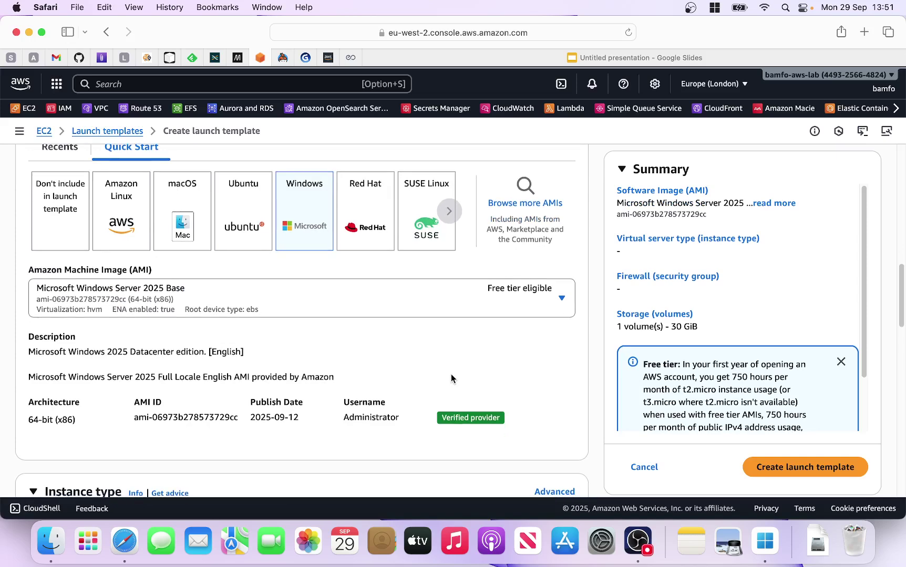
scroll(451, 377, down, 6)
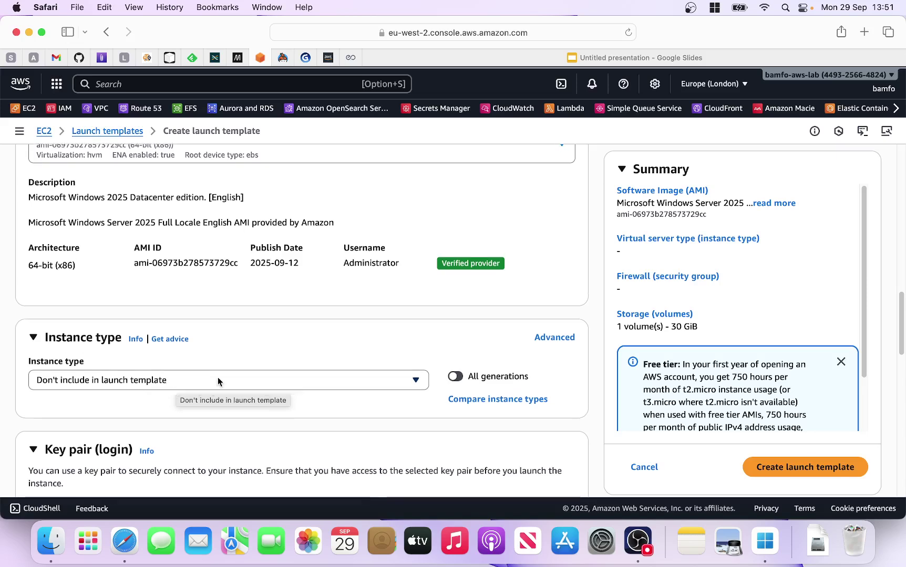
scroll(242, 368, down, 1)
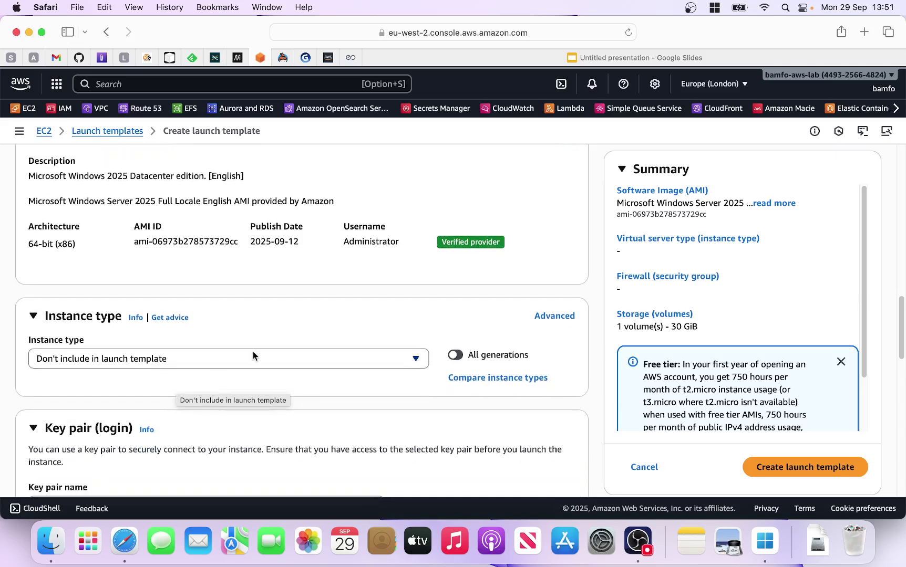
click(405, 358)
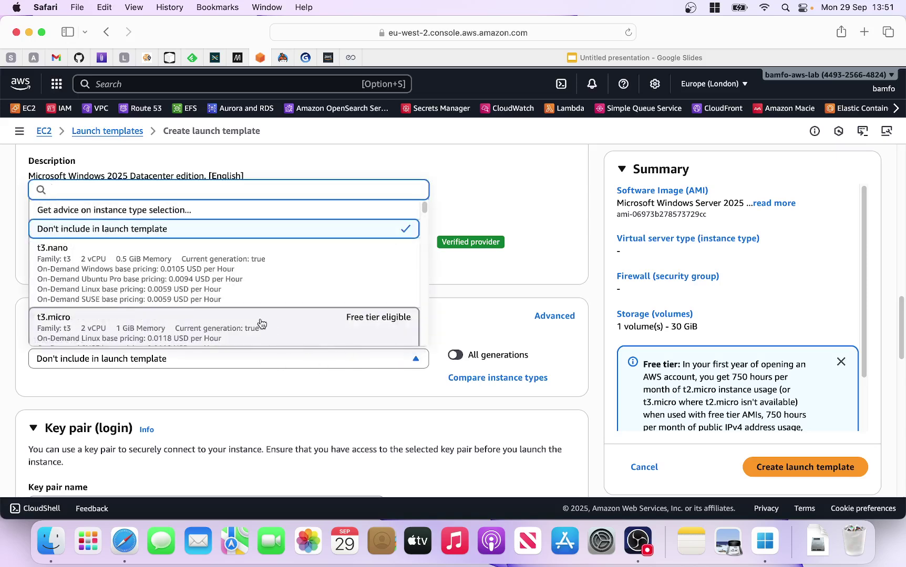
click(201, 332)
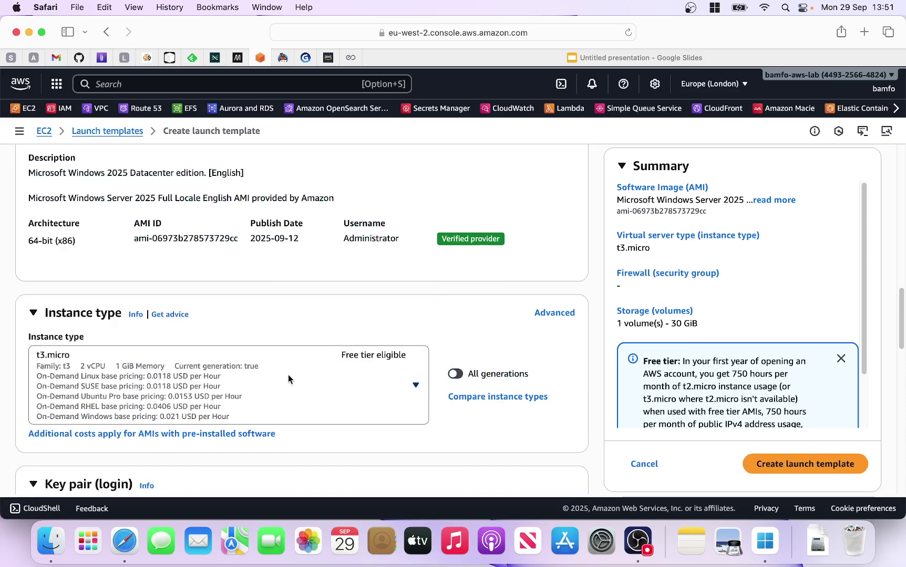
- Select dev-windows-keys as the key pair for the launch template
scroll(289, 371, down, 1)
scroll(289, 372, down, 5)
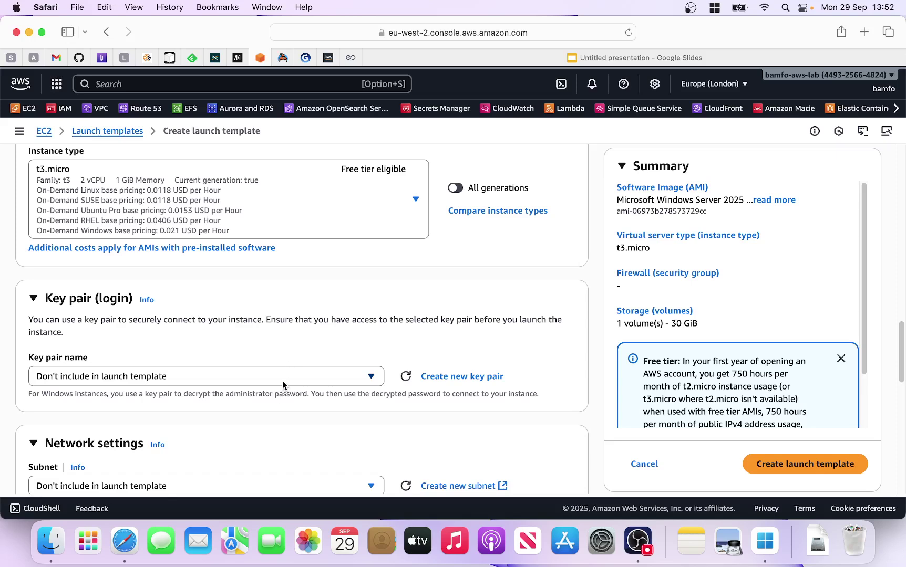
click(283, 382)
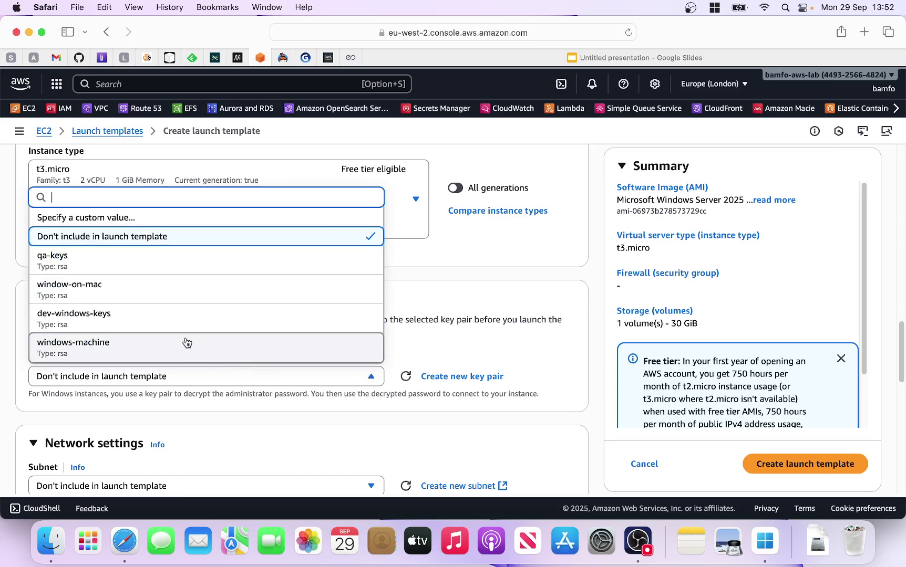
click(163, 324)
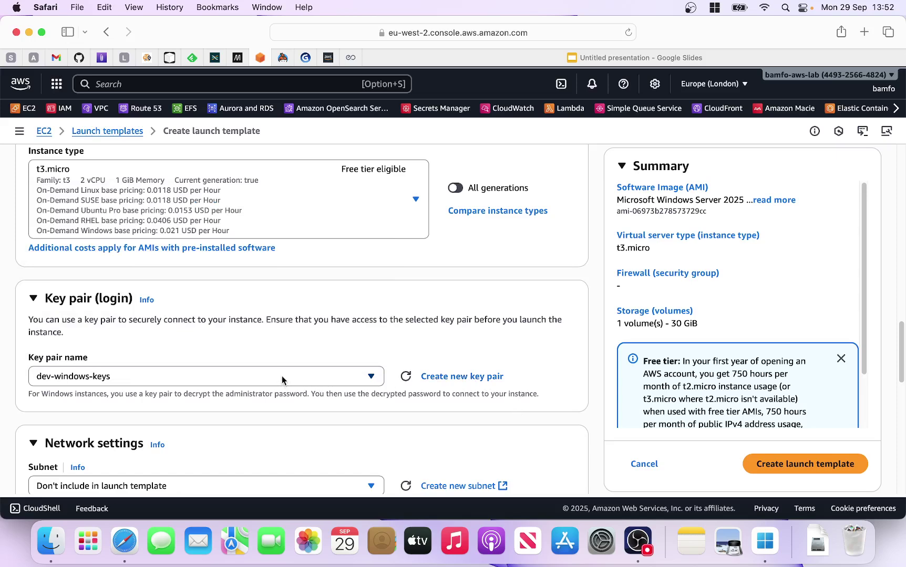
- Set the network subnet to subnet-0e81c041e9caddae2, the one in eu-west-2b
scroll(281, 378, down, 1)
scroll(278, 374, down, 1)
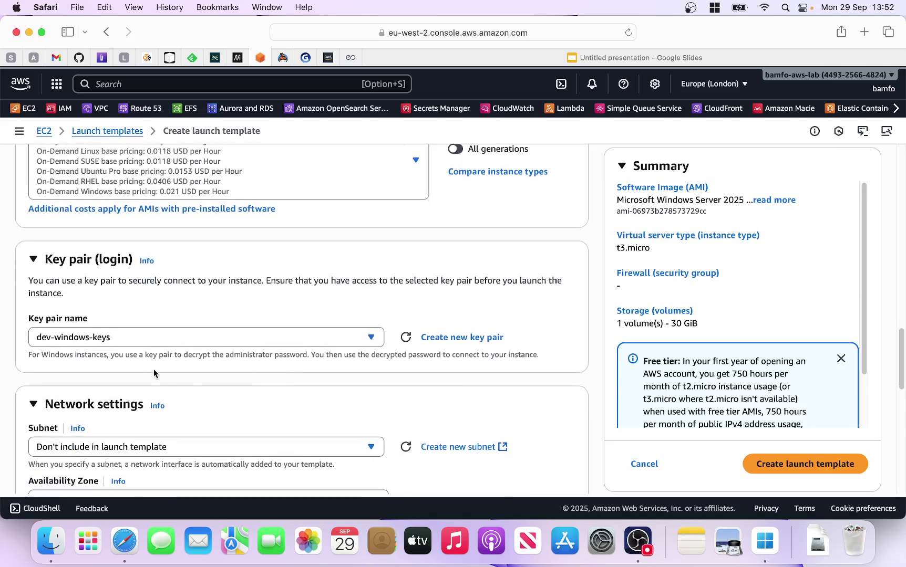
scroll(126, 349, down, 2)
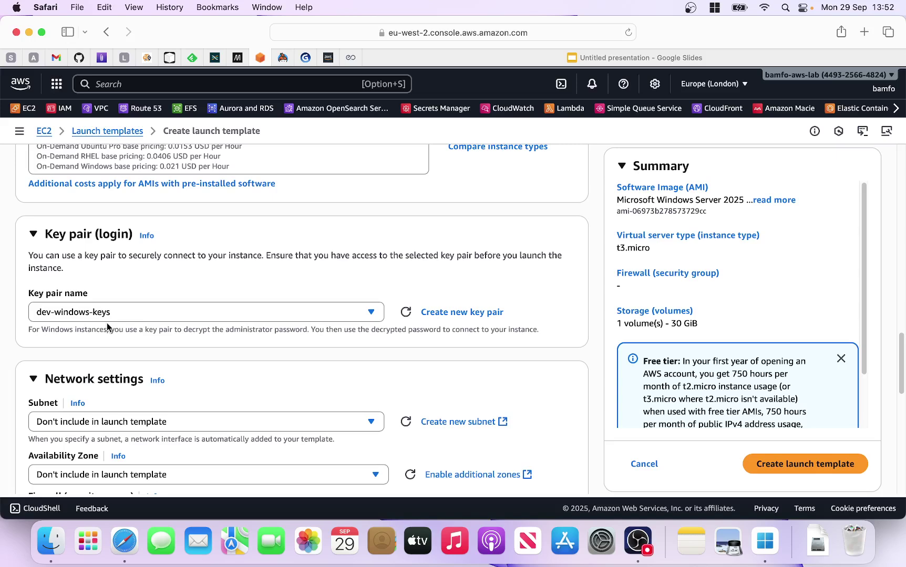
scroll(108, 324, down, 4)
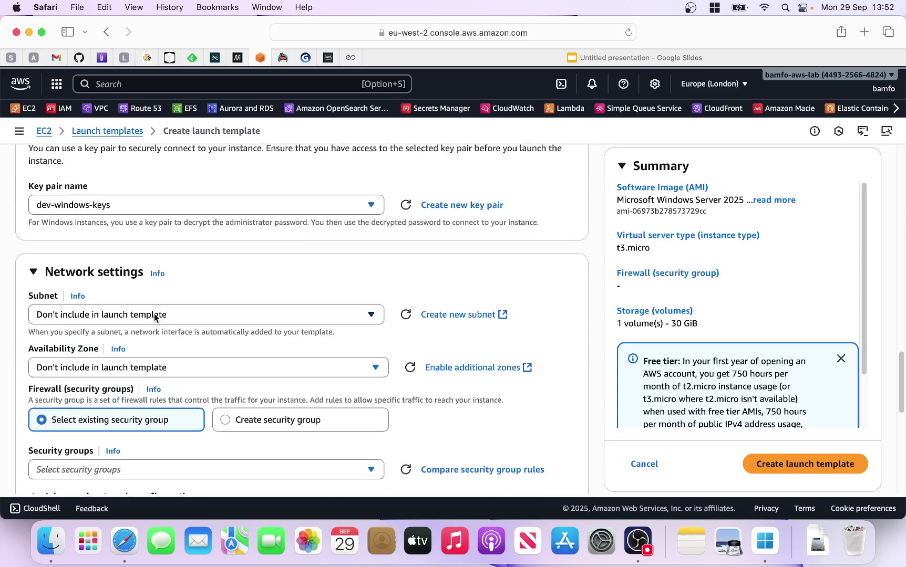
click(218, 316)
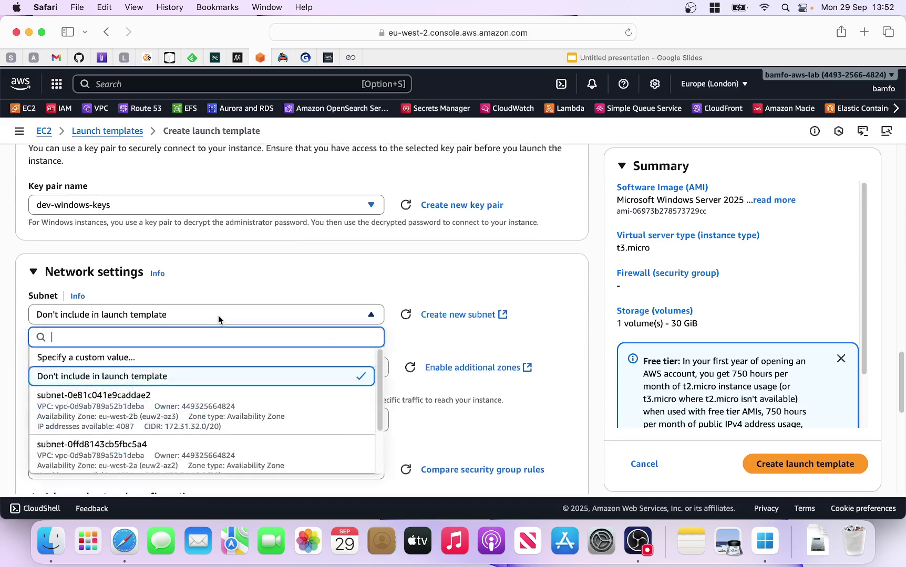
click(141, 402)
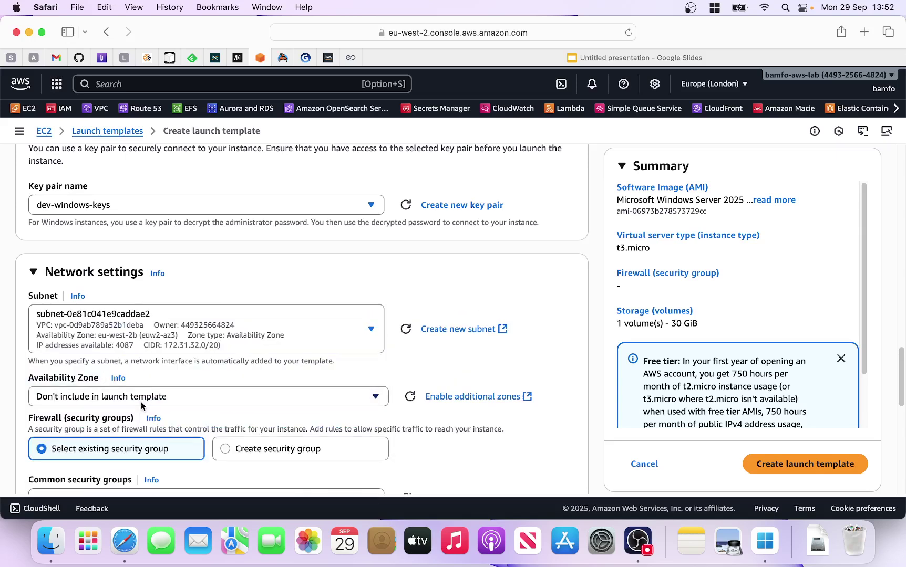
- Set the launch template's Availability Zone to eu-west-2b
scroll(234, 331, down, 2)
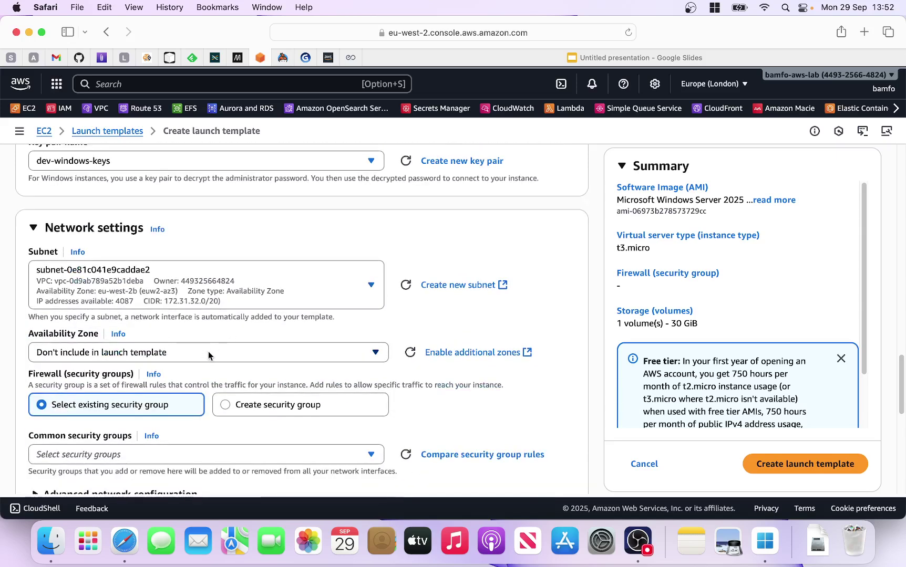
click(208, 356)
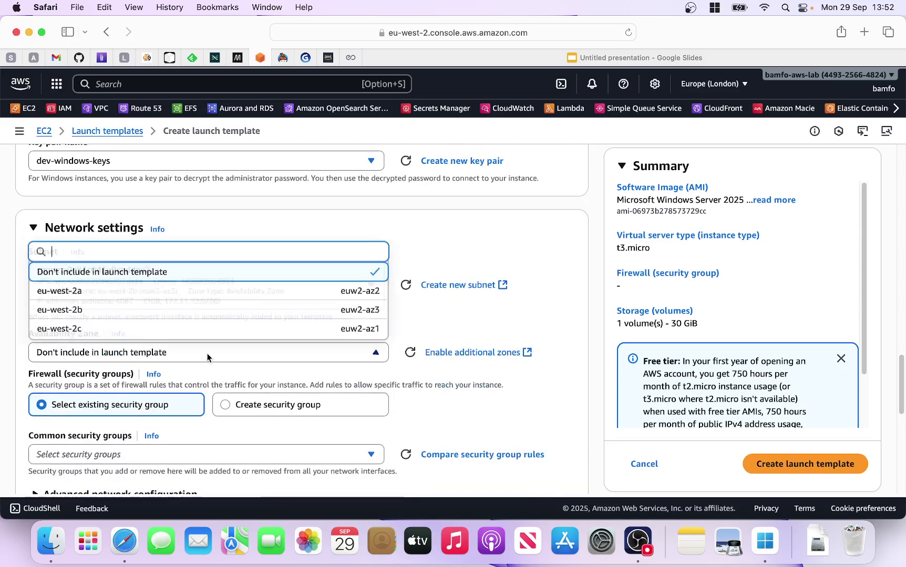
click(102, 315)
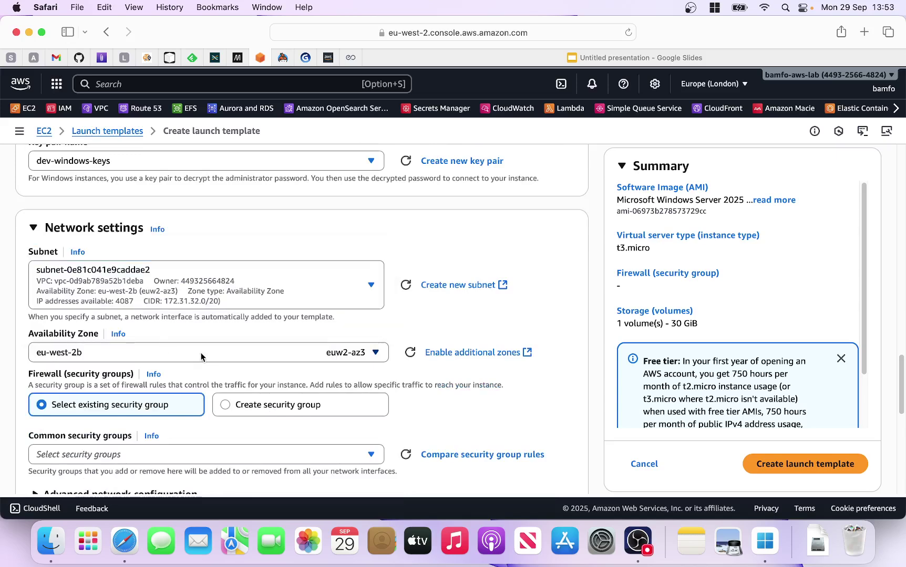
- Choose to create a new security group for the launch template and name it windows-sg
scroll(201, 357, down, 1)
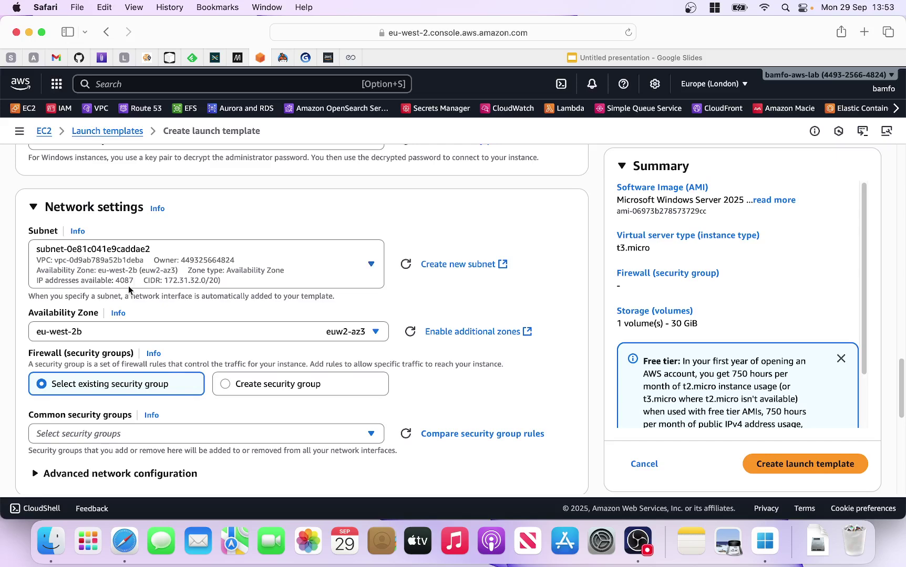
scroll(134, 304, down, 1)
scroll(135, 307, down, 3)
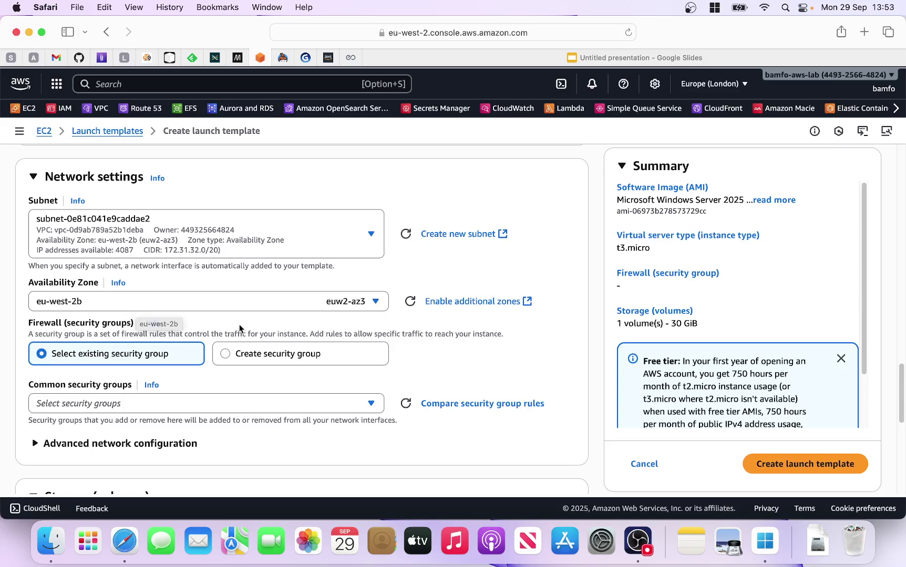
scroll(240, 304, down, 2)
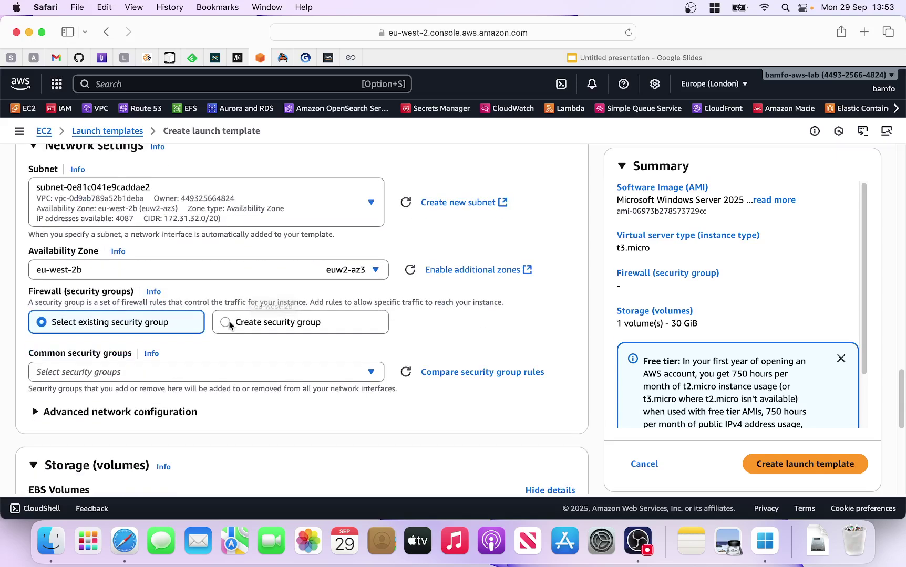
click(237, 322)
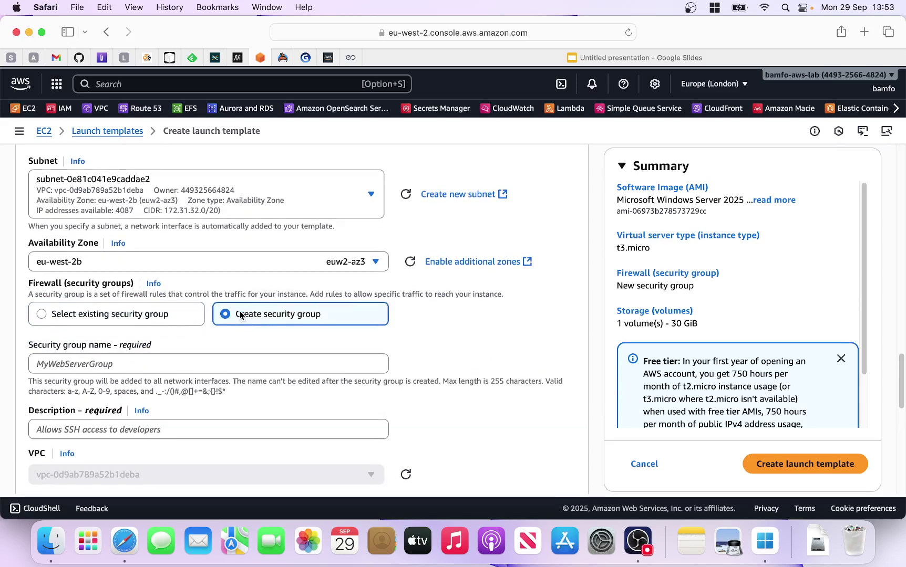
scroll(240, 313, down, 2)
click(145, 337)
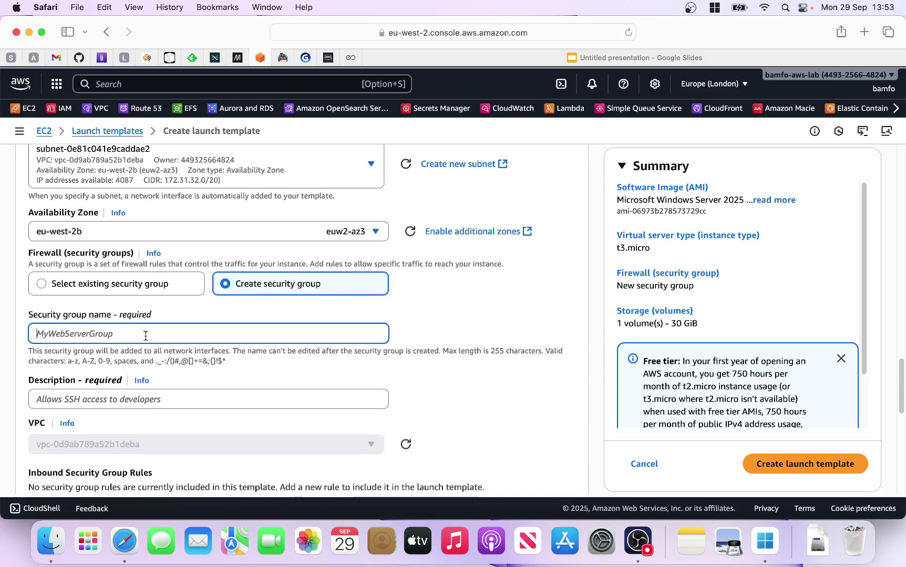
text(win)
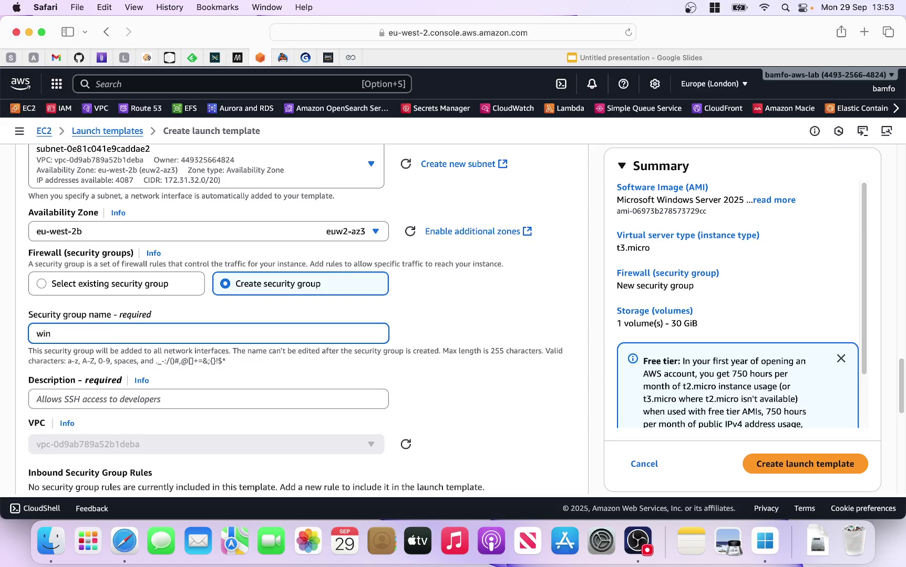
text(dows-sg)
- Look through the remaining network, storage and resource tag settings and try to create the launch template
scroll(139, 361, down, 1)
scroll(138, 360, down, 2)
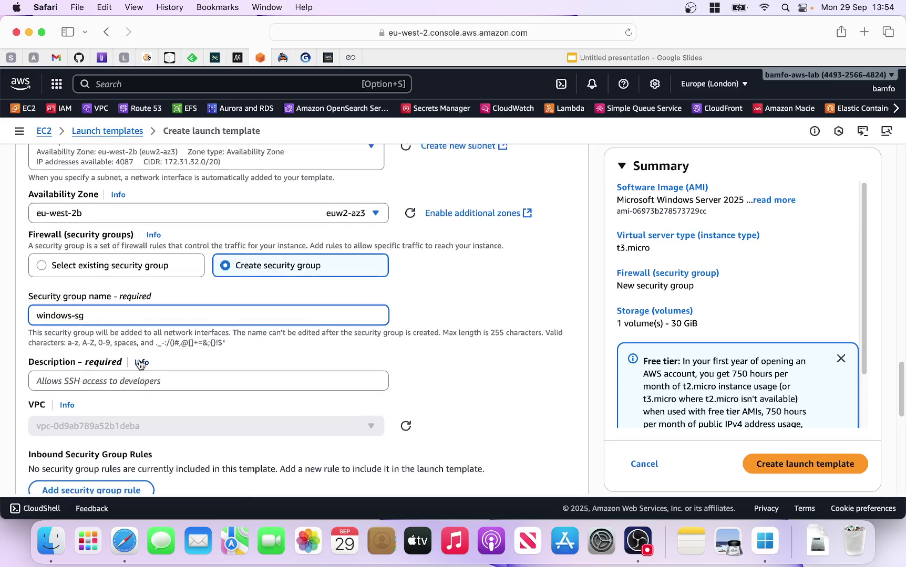
scroll(139, 360, down, 1)
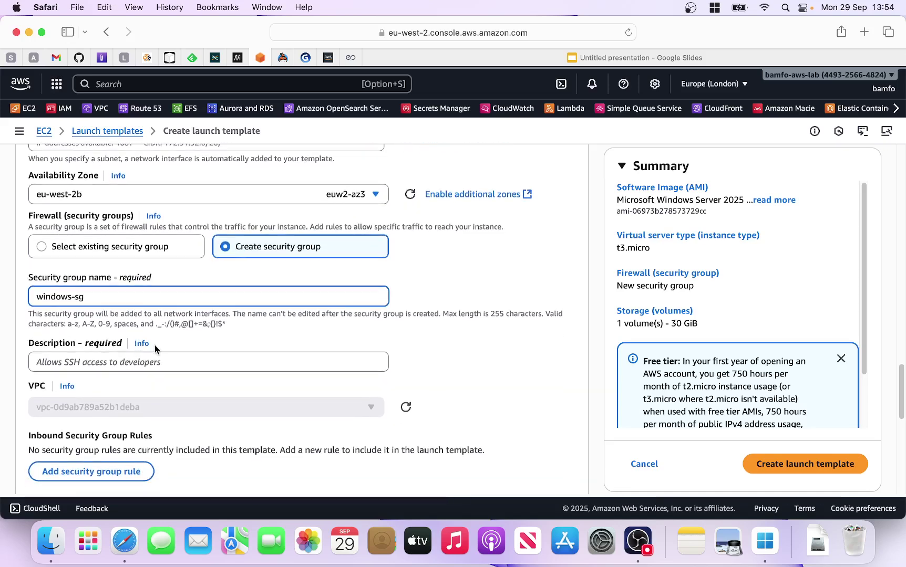
scroll(140, 351, down, 2)
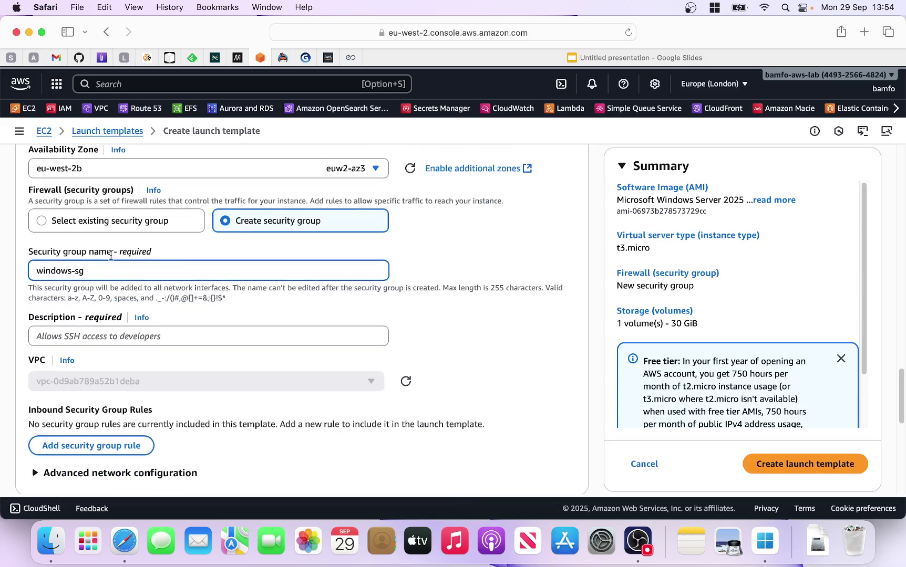
scroll(181, 286, down, 2)
scroll(185, 290, down, 2)
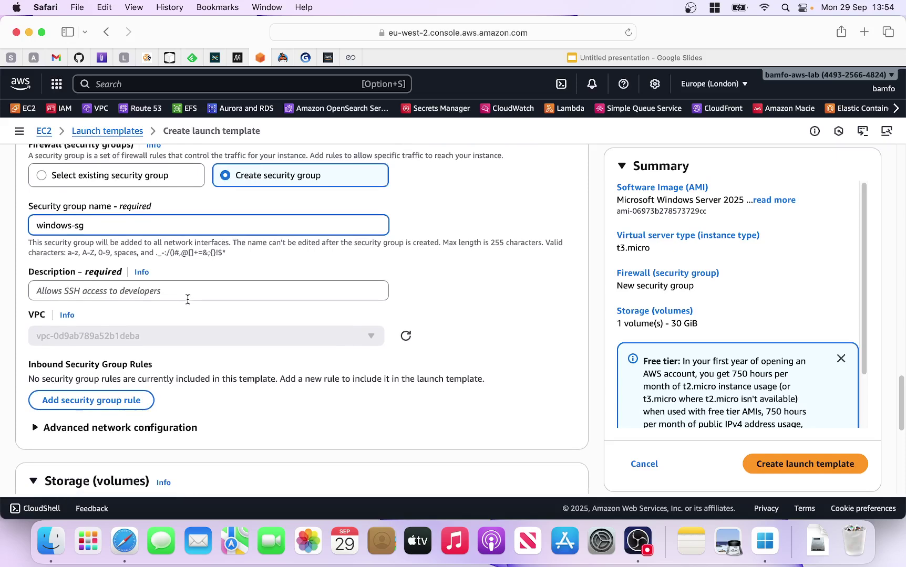
scroll(187, 298, down, 2)
scroll(187, 303, down, 1)
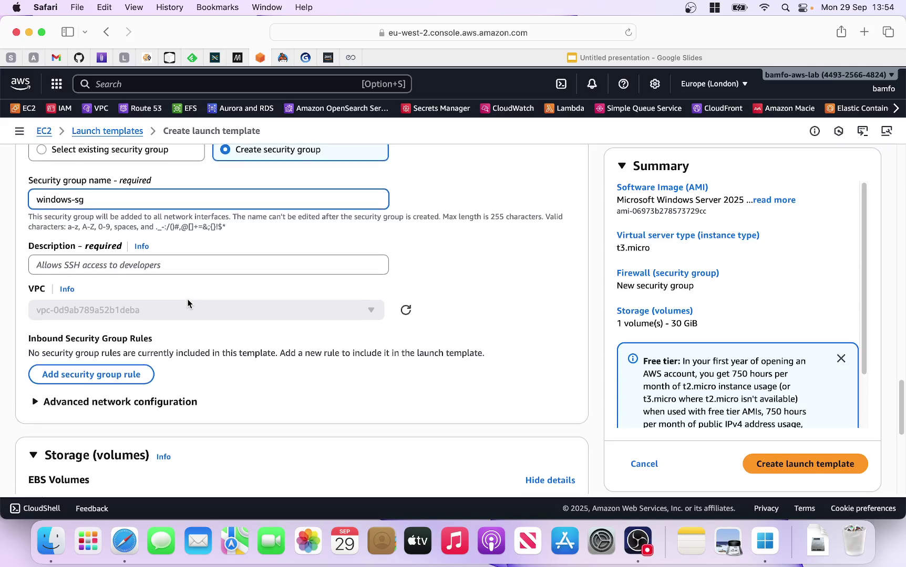
scroll(152, 284, down, 4)
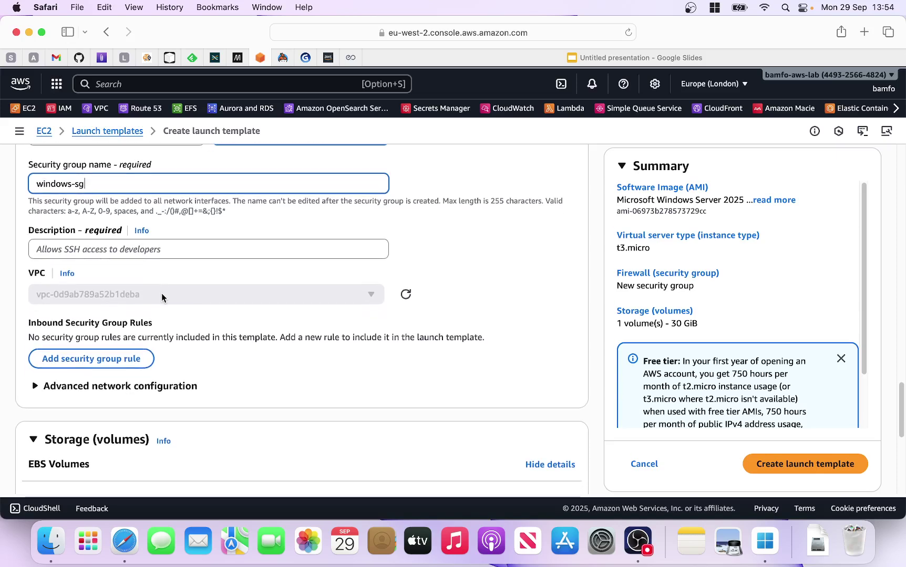
scroll(187, 289, down, 1)
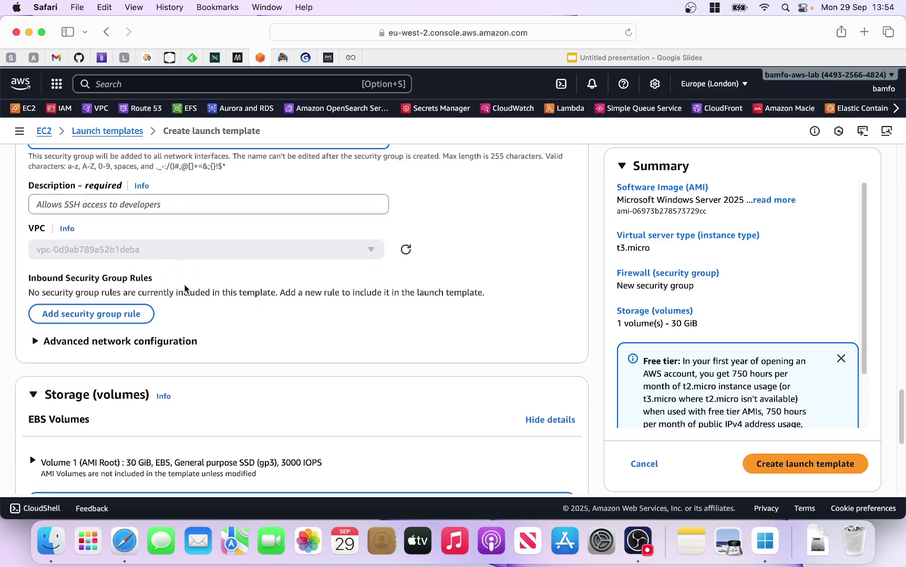
scroll(184, 288, down, 3)
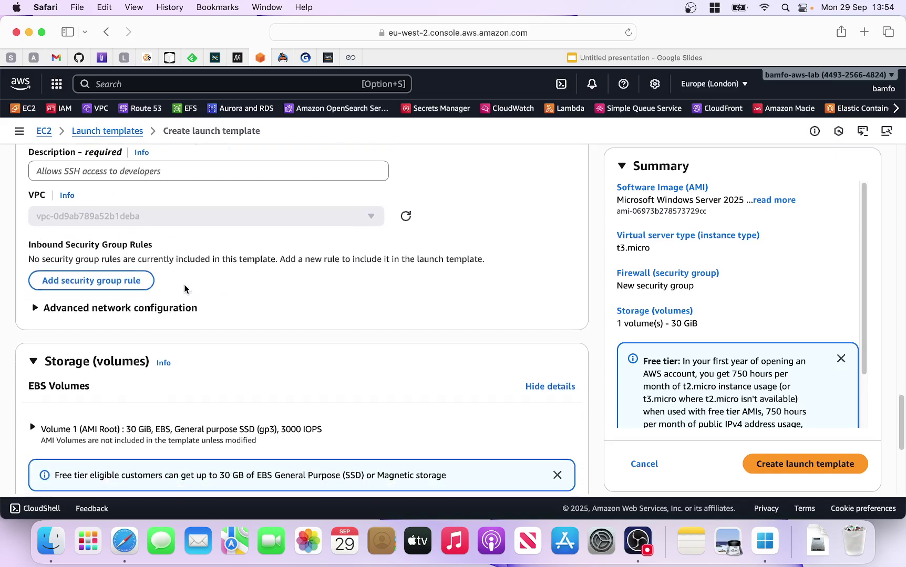
scroll(185, 288, up, 10)
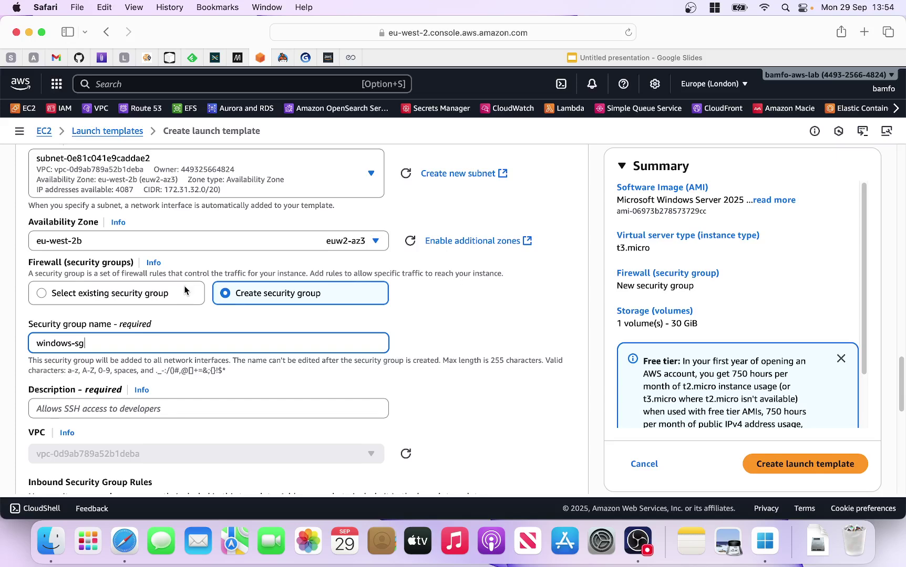
scroll(189, 313, down, 10)
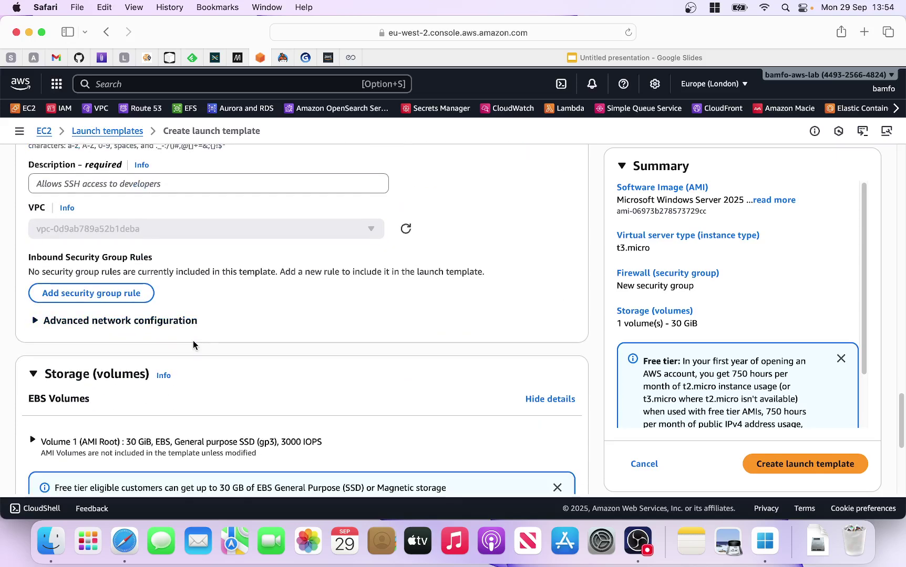
scroll(193, 343, down, 5)
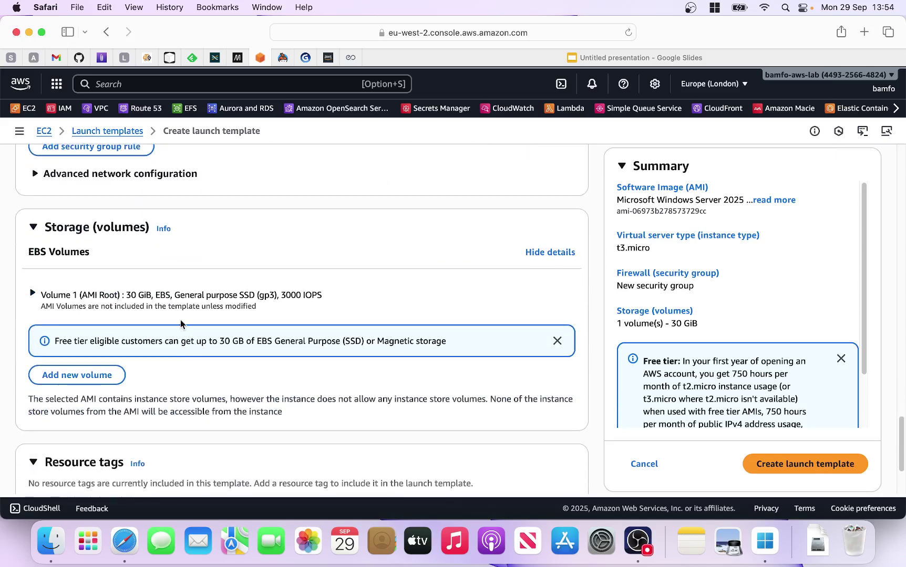
scroll(180, 320, down, 4)
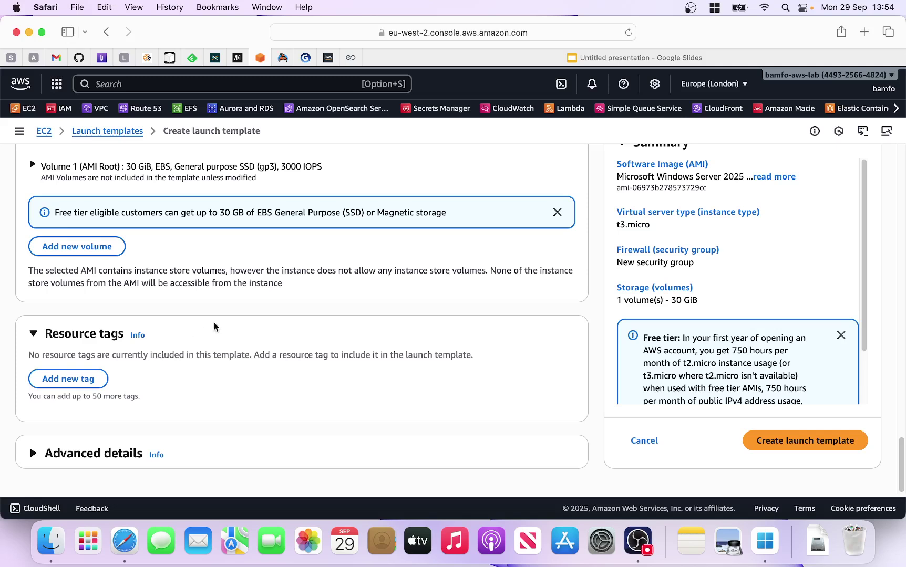
click(779, 443)
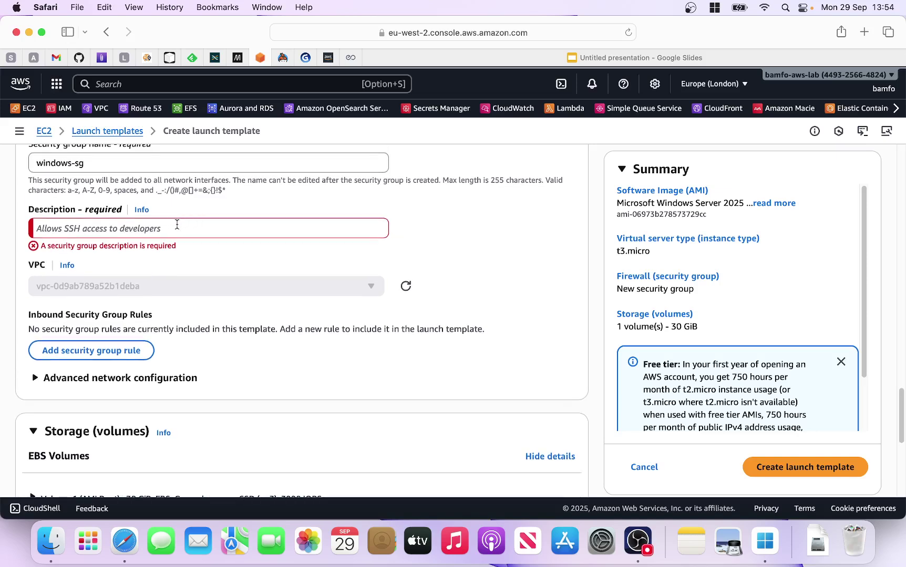
- Copy the security group name windows-sg into the security group's required description
click(154, 230)
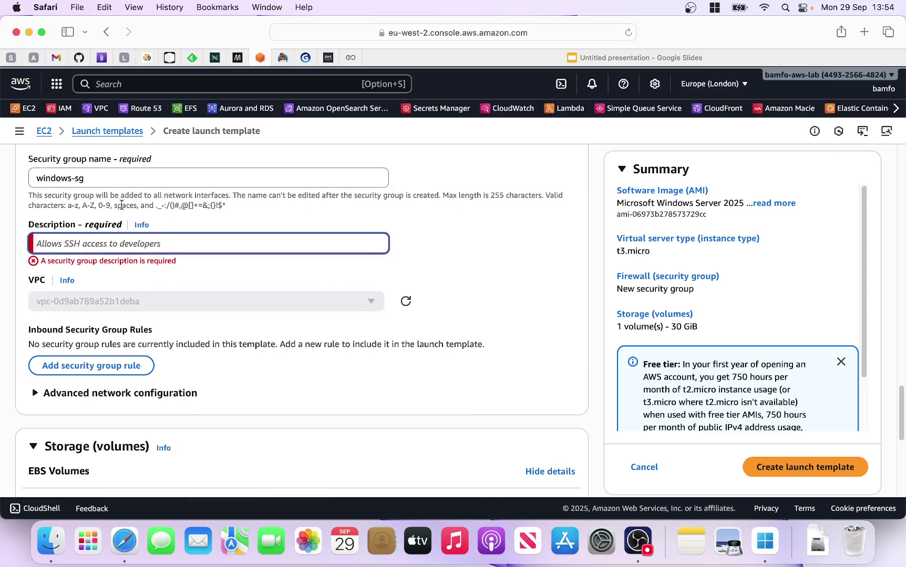
drag(93, 178, 35, 179)
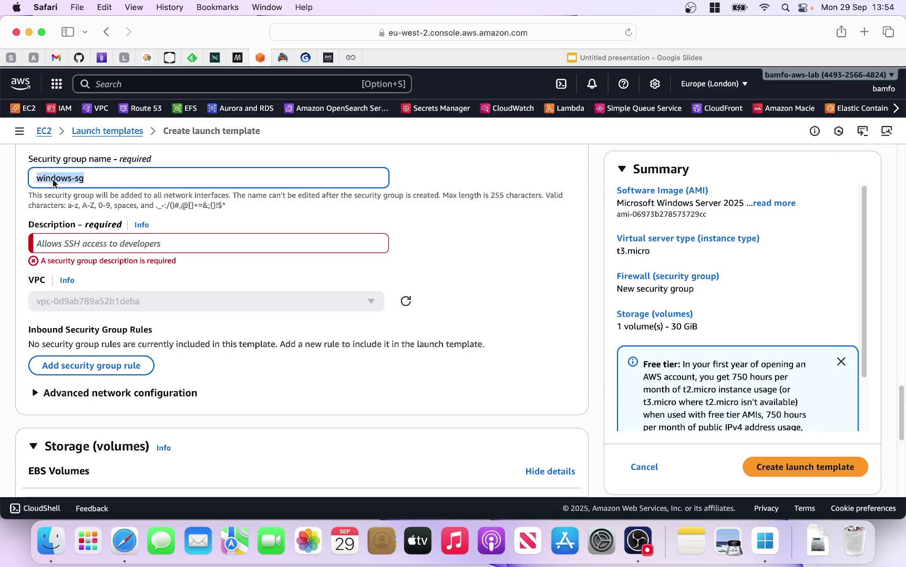
right_click(52, 180)
click(99, 355)
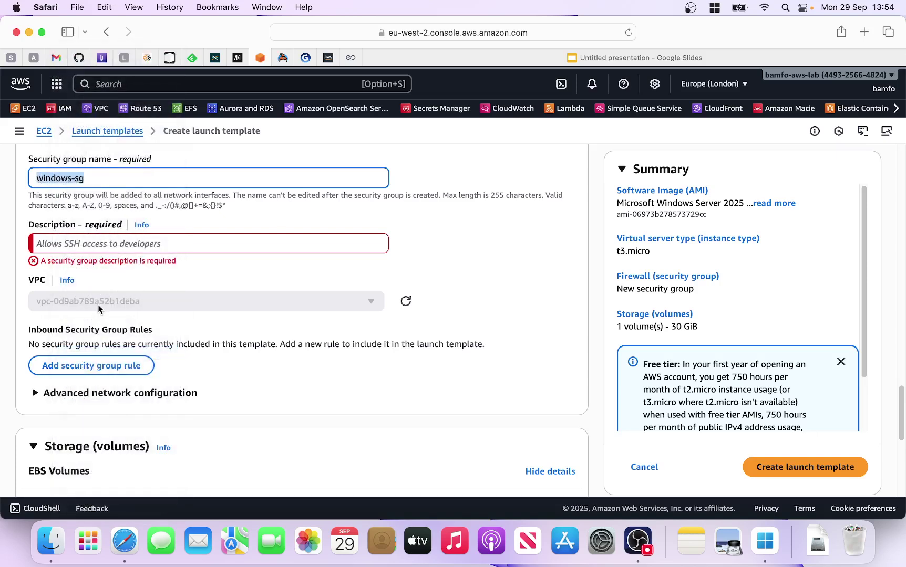
click(99, 300)
click(102, 241)
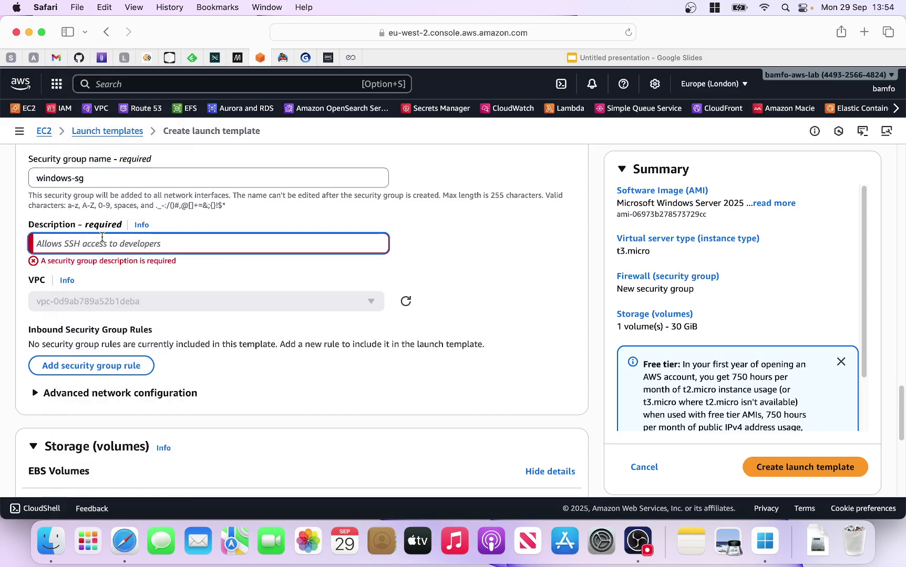
key(super+v)
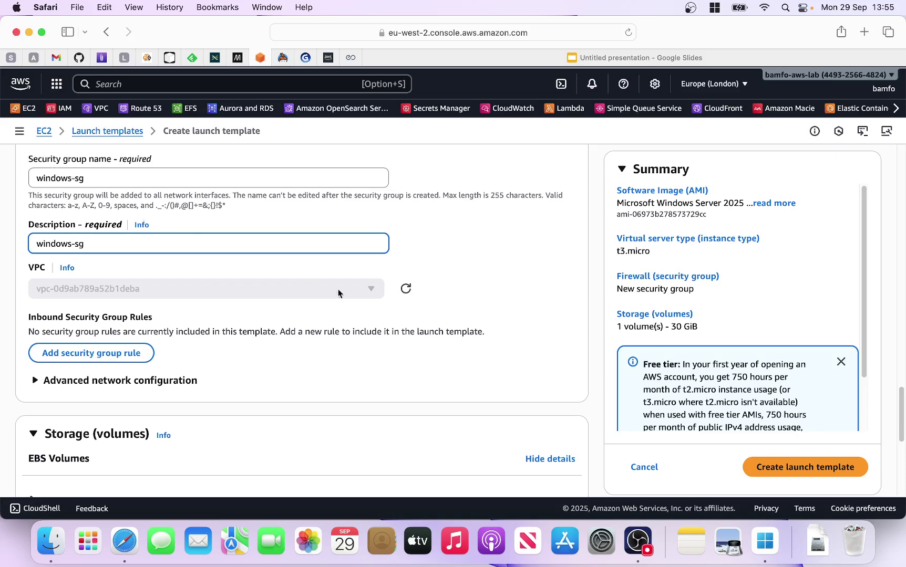
- Create the launch template with its current settings and go to the list of launch templates
scroll(461, 303, down, 4)
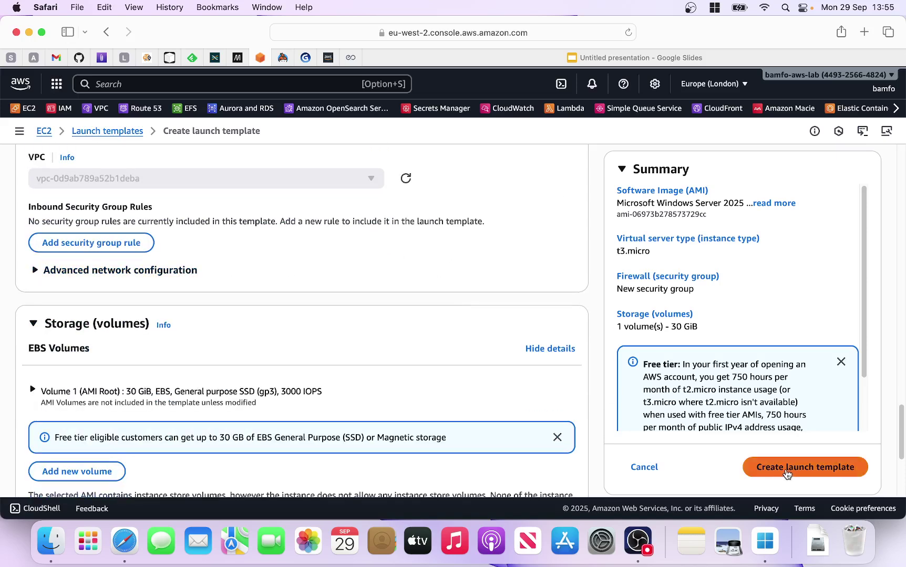
click(786, 473)
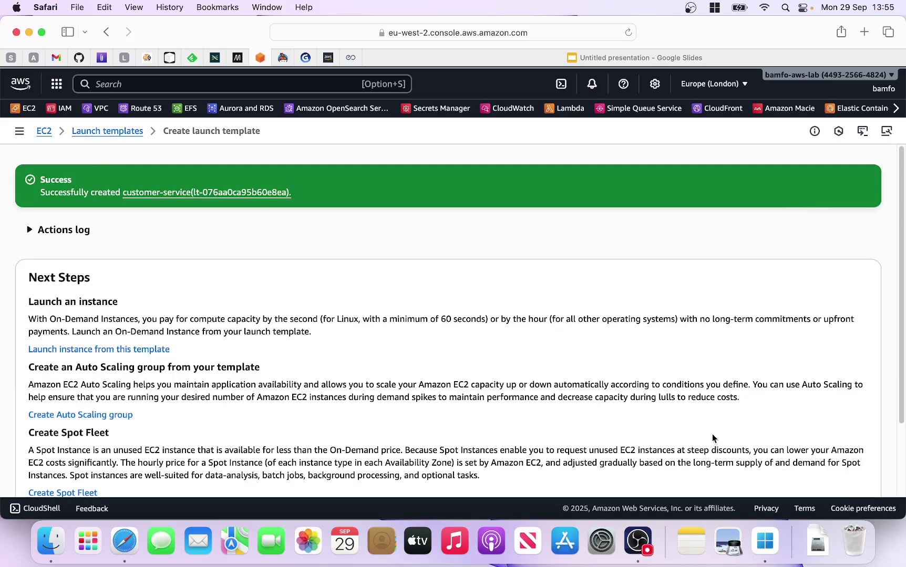
scroll(706, 428, down, 3)
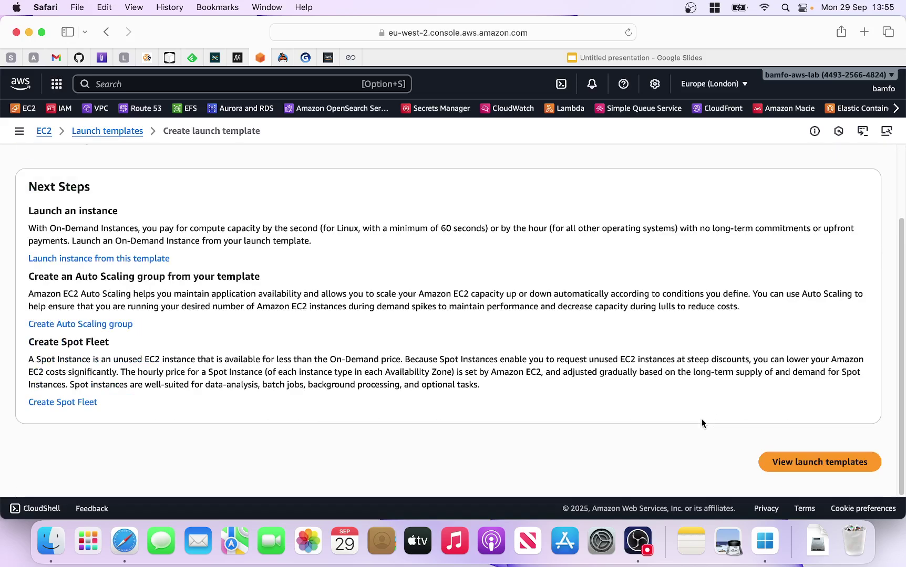
click(794, 471)
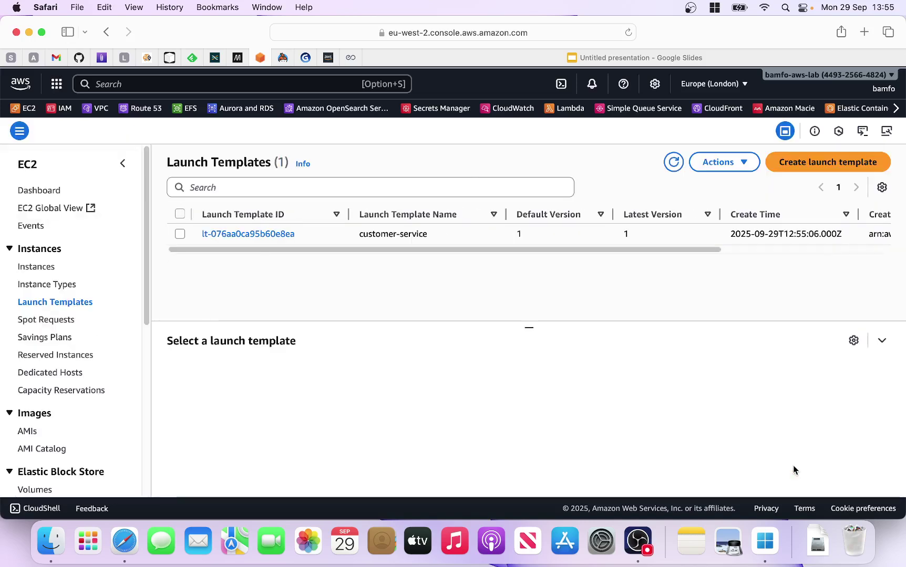
- Open the customer-service launch template and review its version and instance details
click(275, 236)
scroll(416, 315, down, 2)
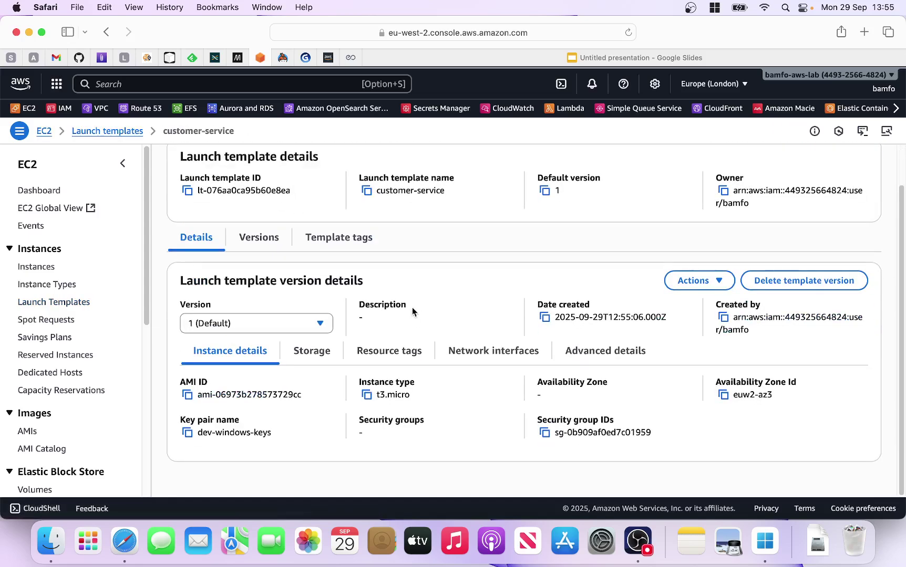
scroll(407, 301, up, 2)
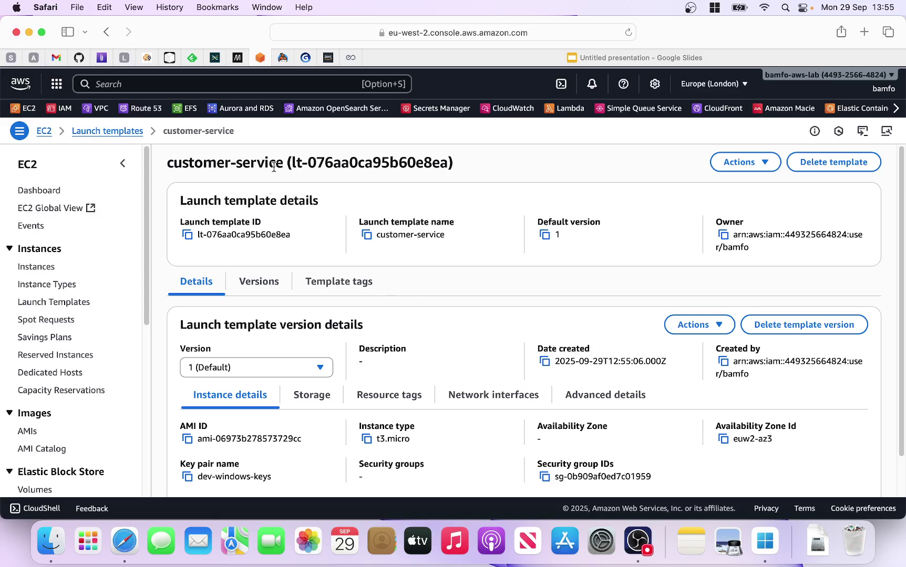
- Open the EC2 Security Groups page in a separate browser tab and switch to it
click(268, 87)
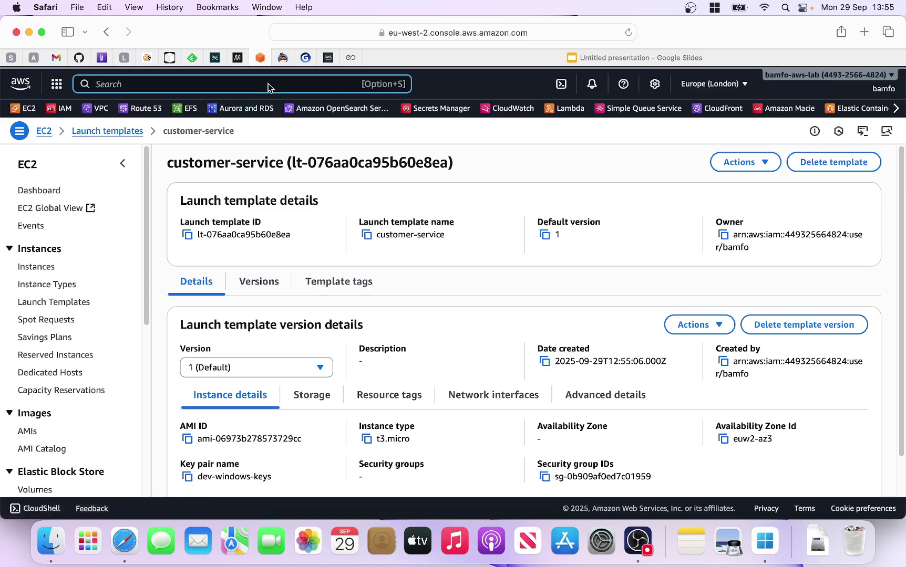
scroll(78, 331, down, 10)
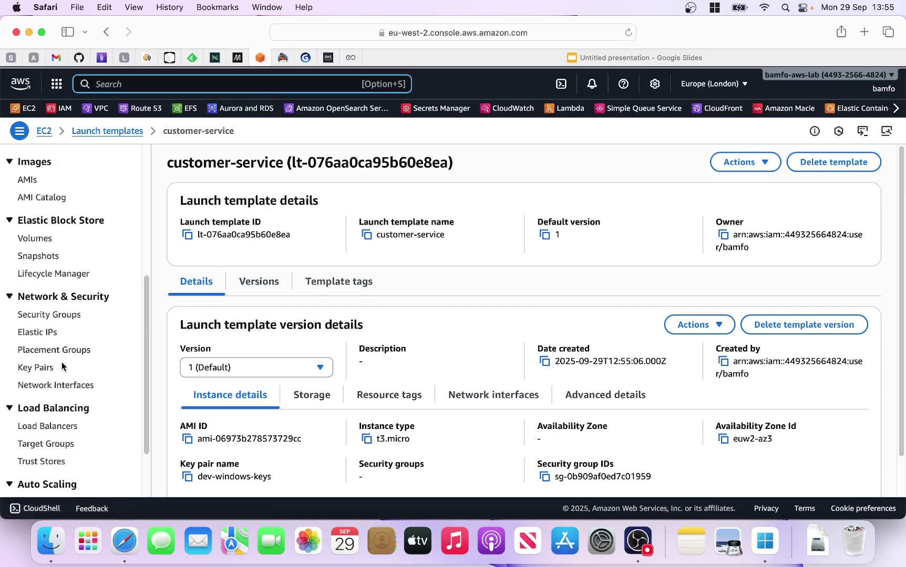
scroll(47, 263, up, 1)
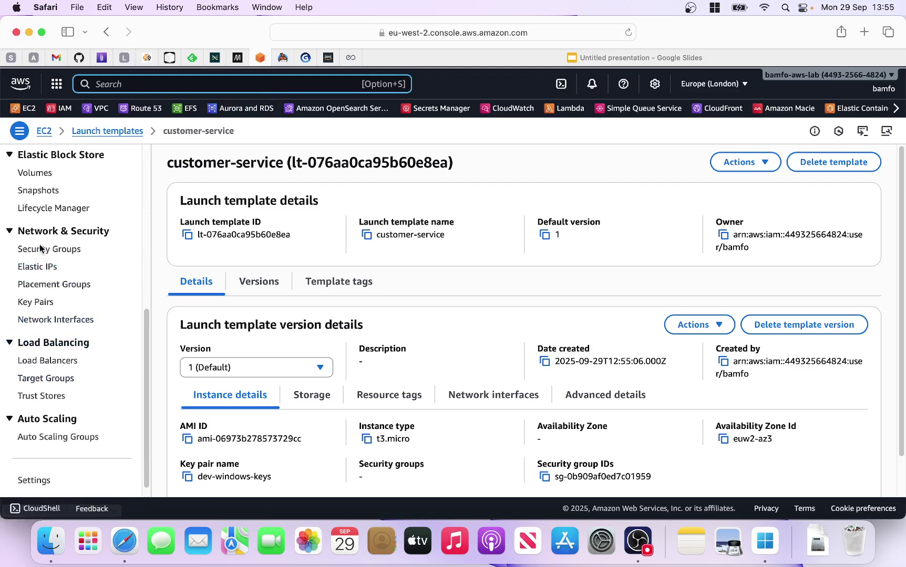
right_click(50, 254)
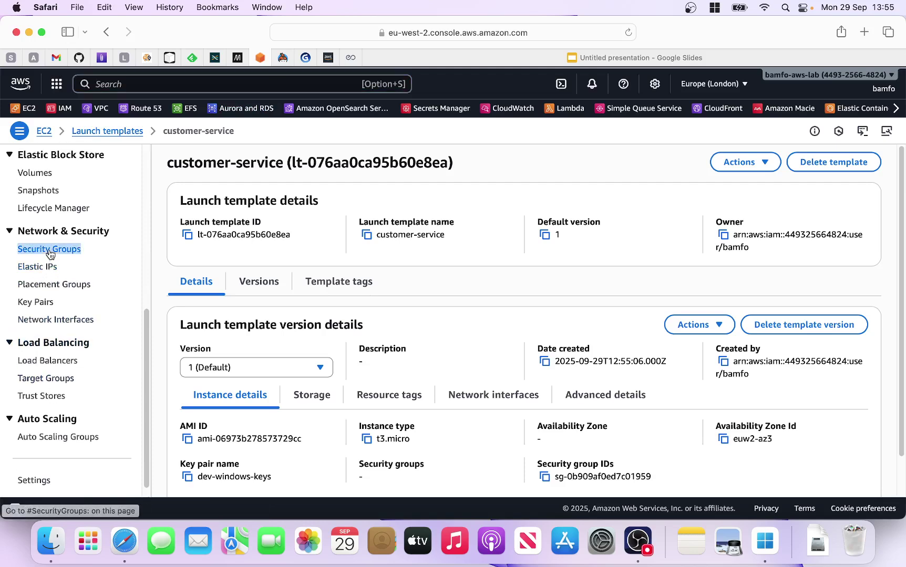
click(64, 260)
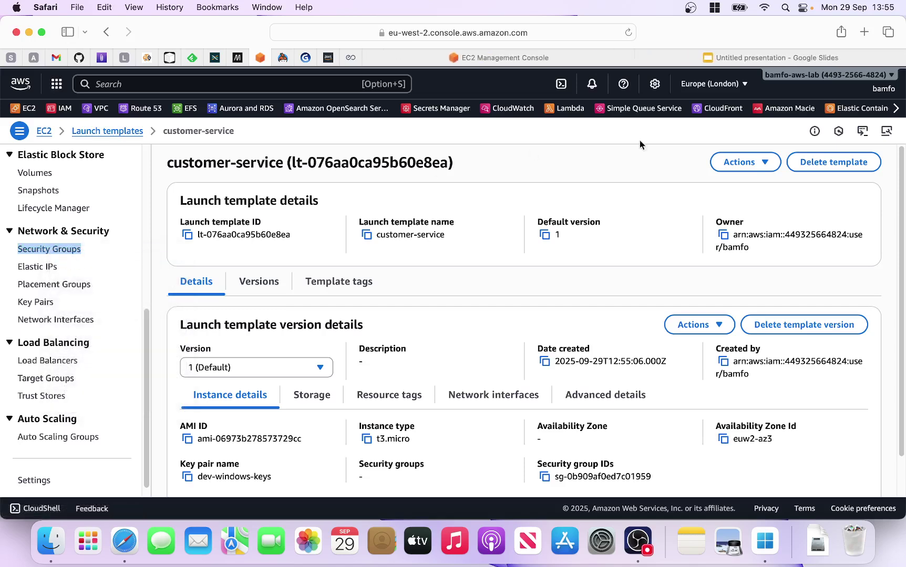
click(506, 57)
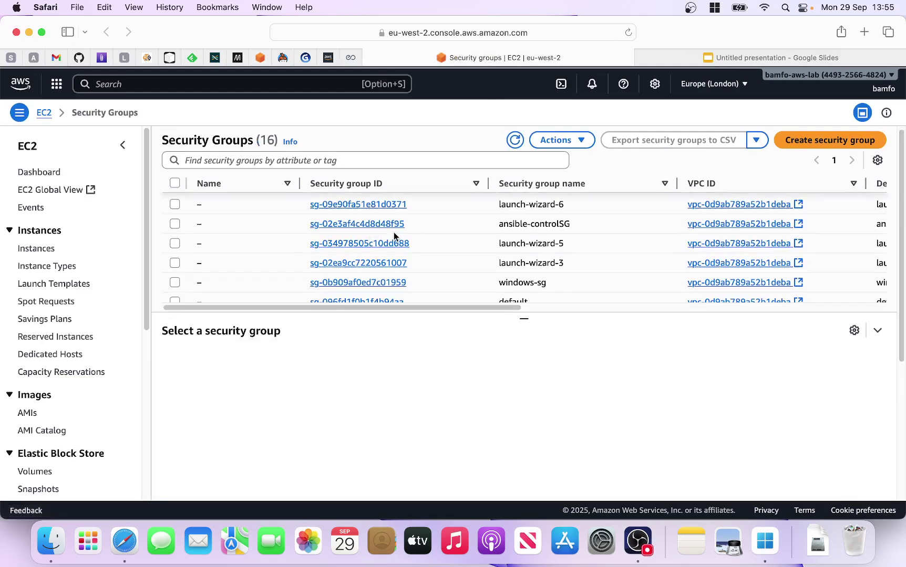
- Find the windows-sg security group in the list and open its details
scroll(394, 232, down, 1)
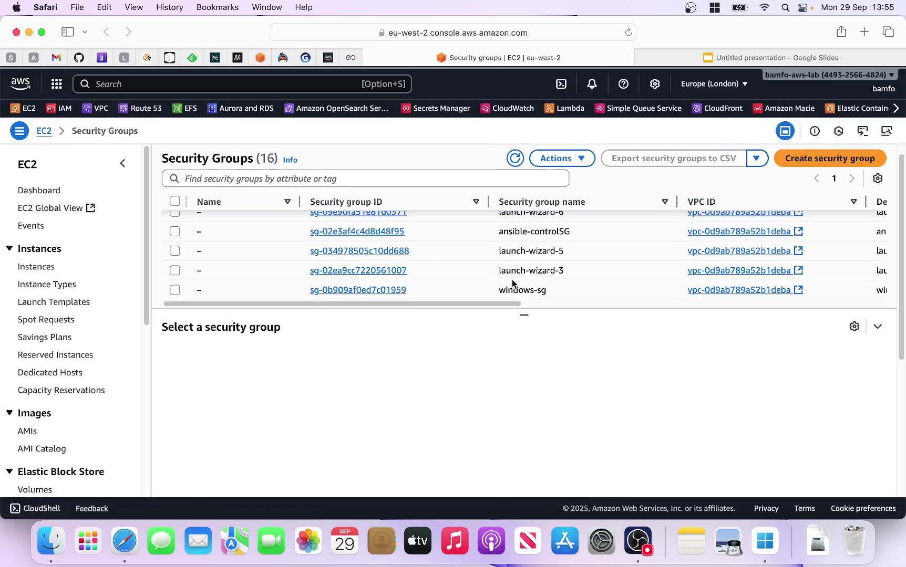
scroll(533, 283, down, 1)
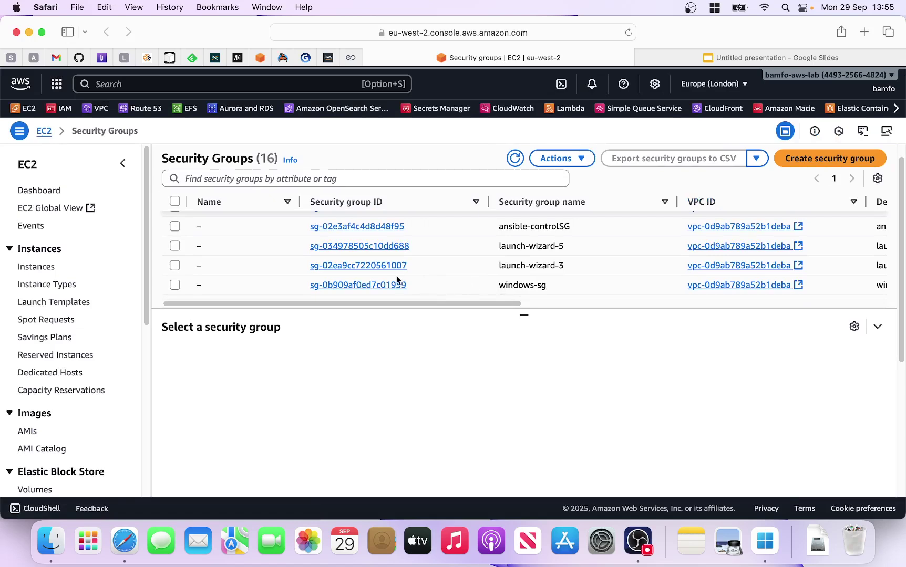
click(385, 286)
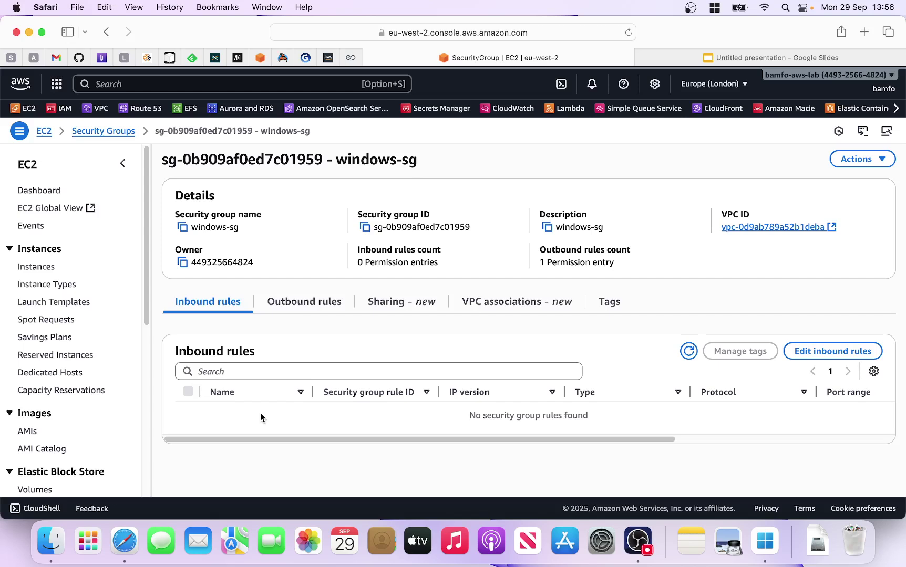
- Add an inbound rule of type RDP to the windows-sg security group
click(816, 351)
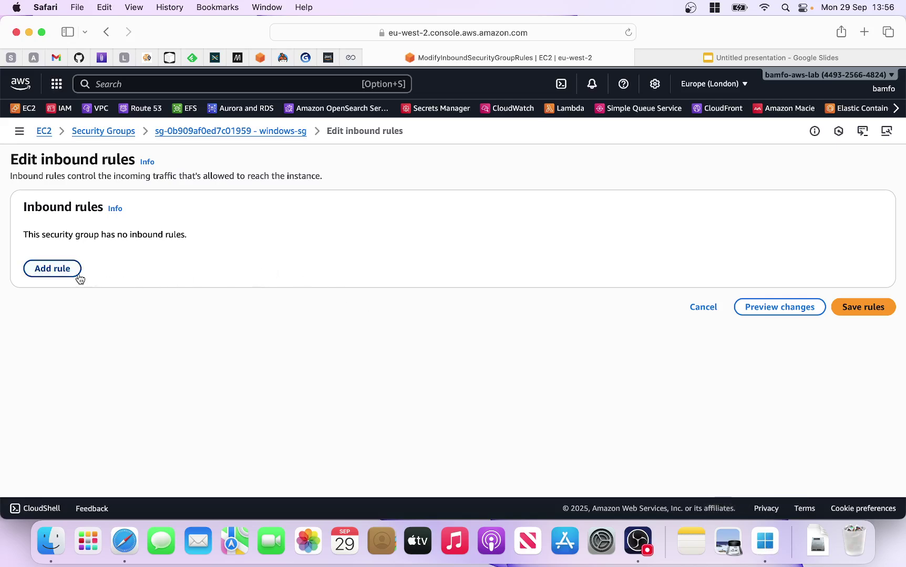
click(61, 270)
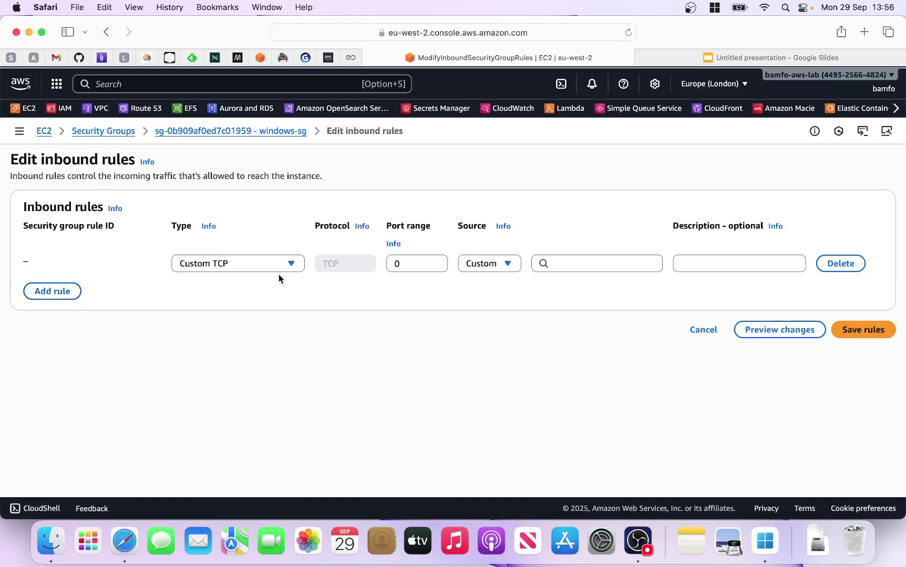
click(290, 270)
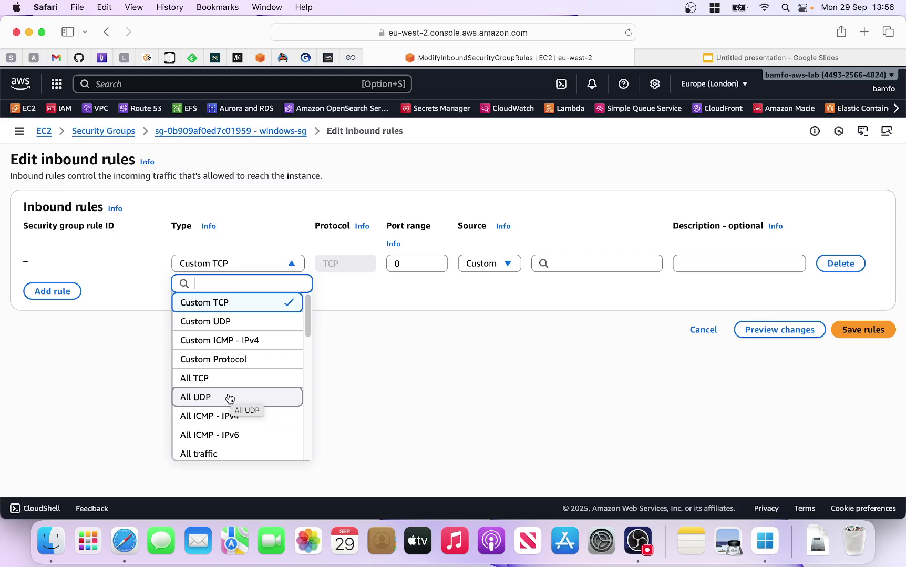
scroll(230, 398, down, 1)
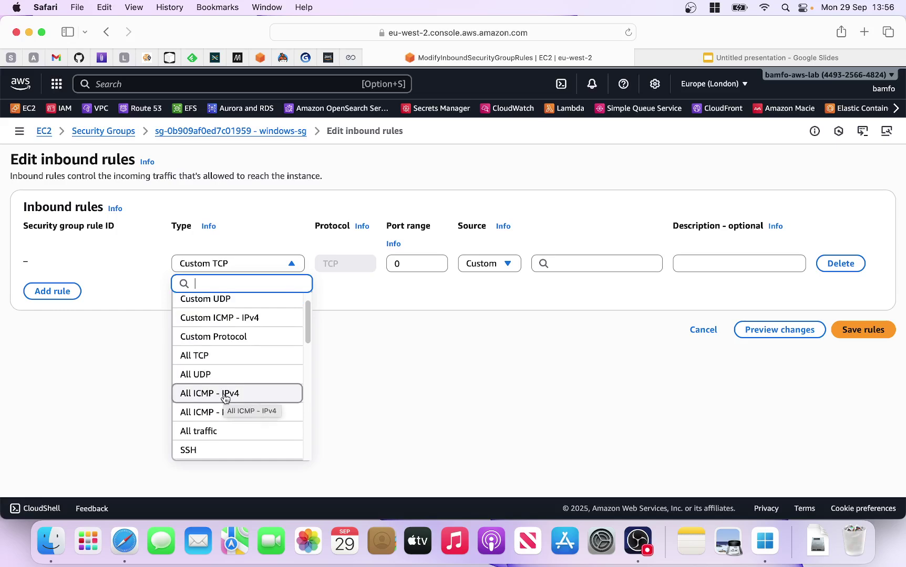
scroll(225, 397, down, 5)
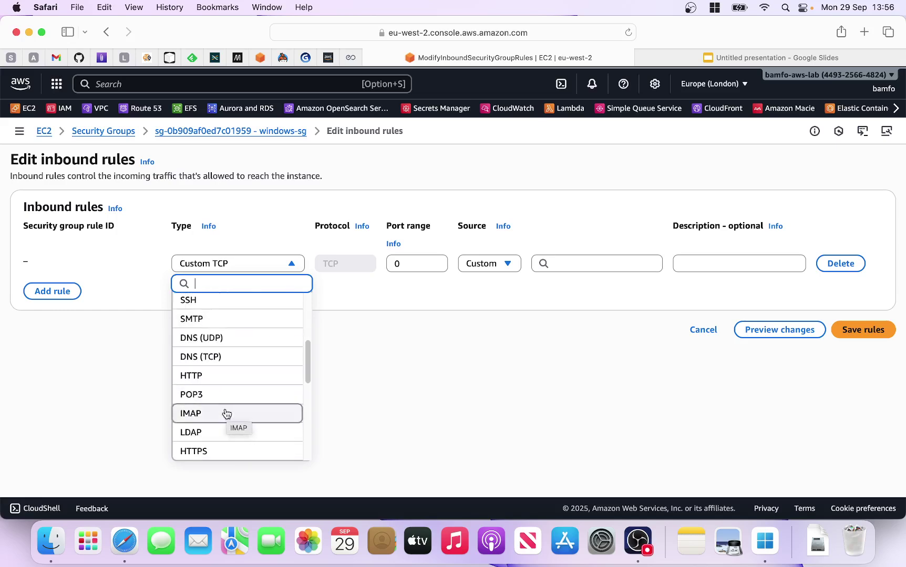
scroll(223, 405, down, 3)
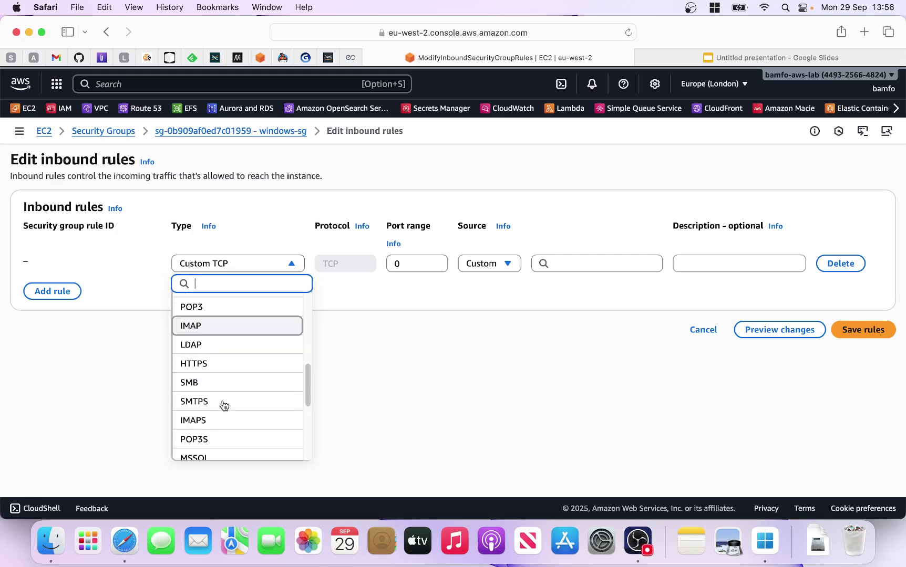
scroll(223, 405, down, 3)
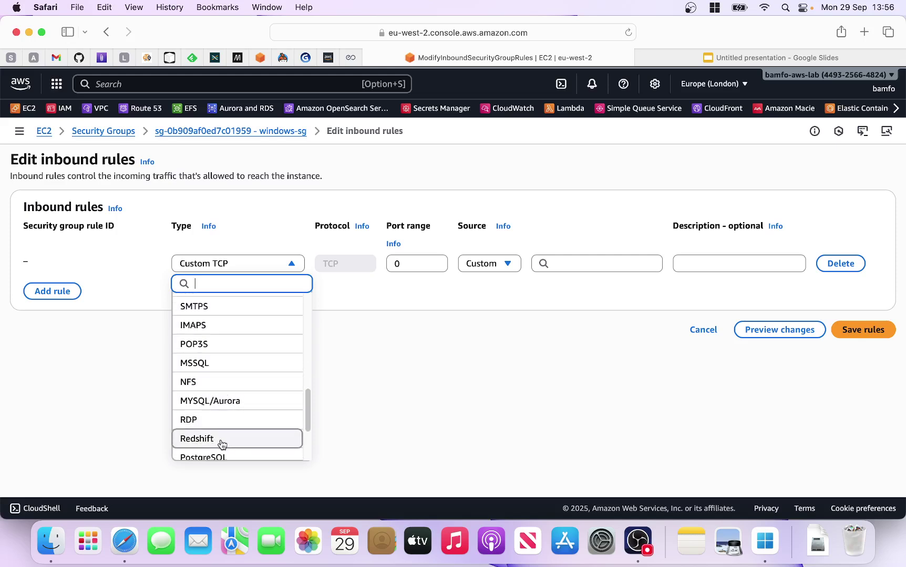
click(189, 422)
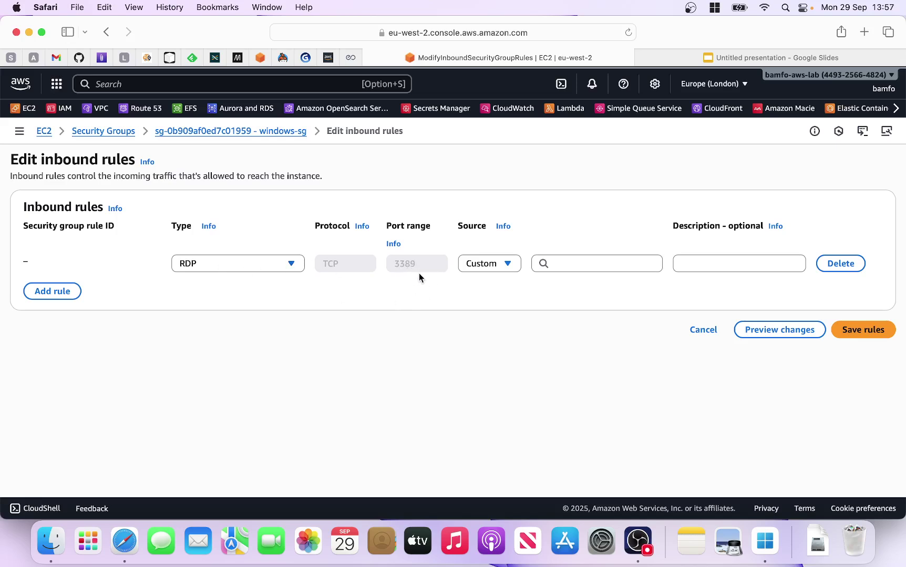
- Set the RDP rule's source to My IP and save the inbound rules
click(514, 269)
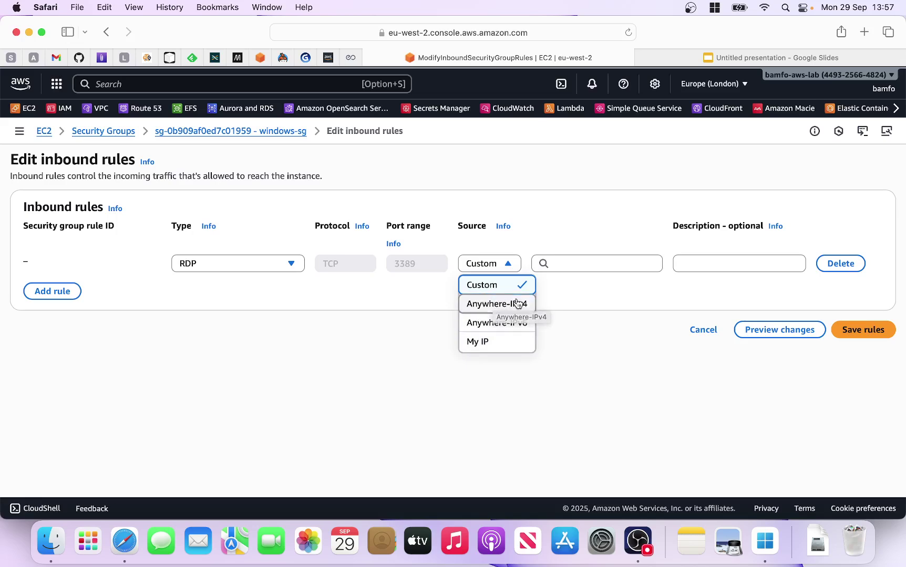
click(487, 343)
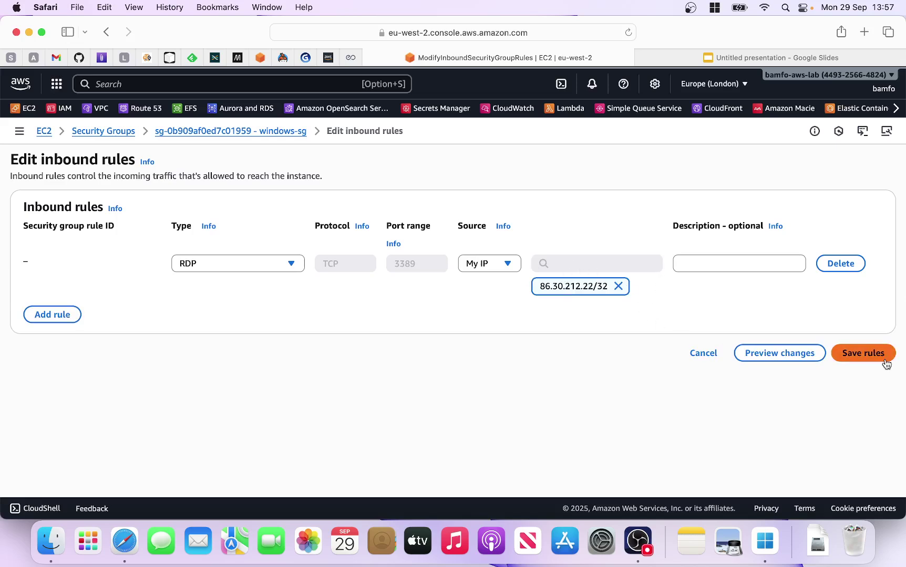
click(494, 263)
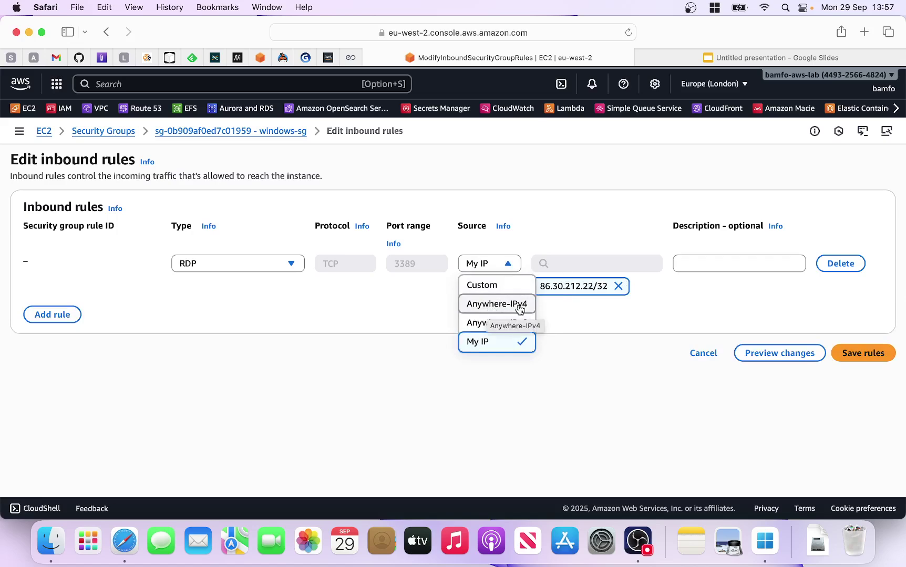
click(871, 363)
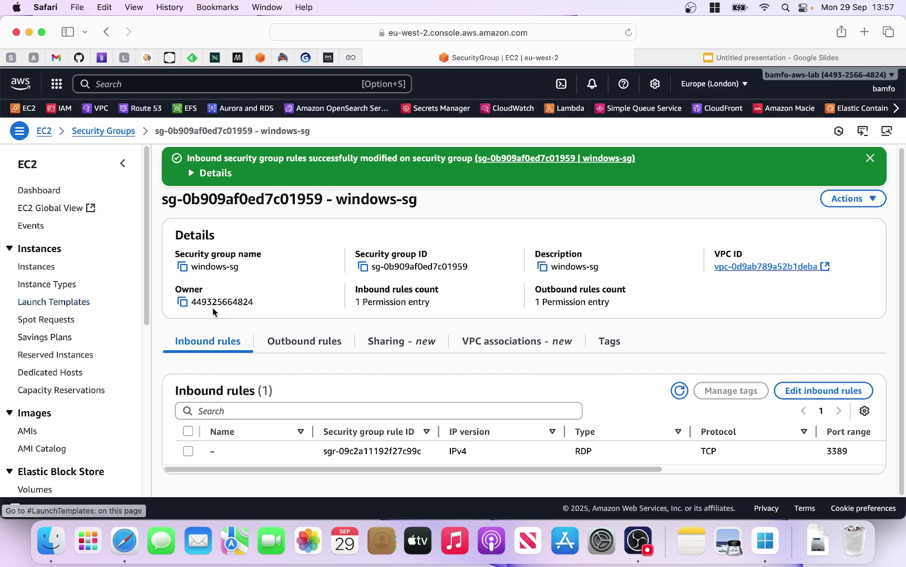
- Go to the EC2 instances list and start launching an instance from a template
click(46, 269)
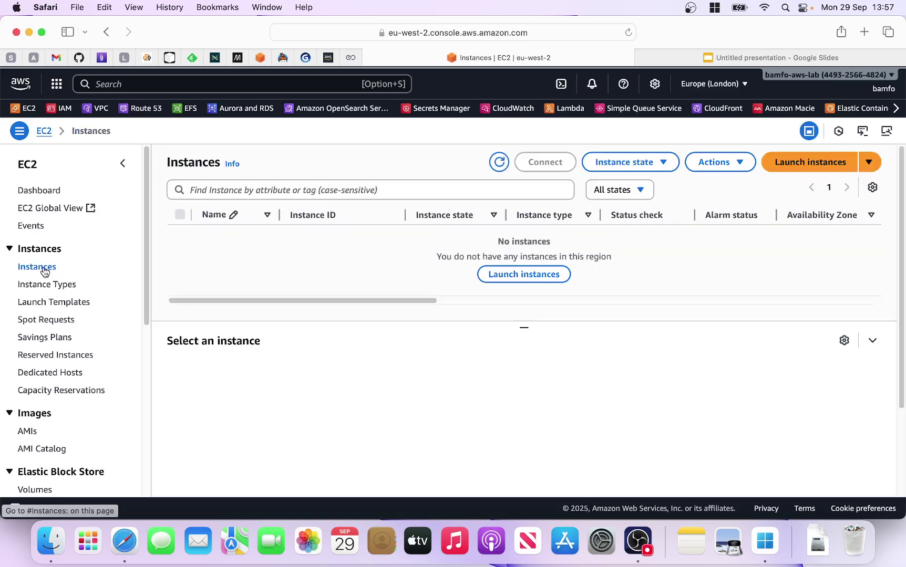
click(870, 165)
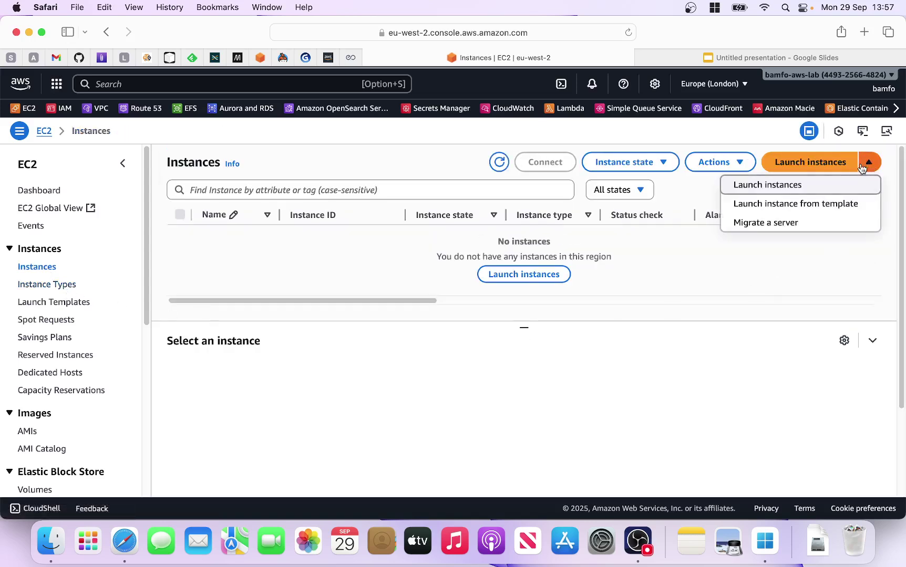
click(784, 211)
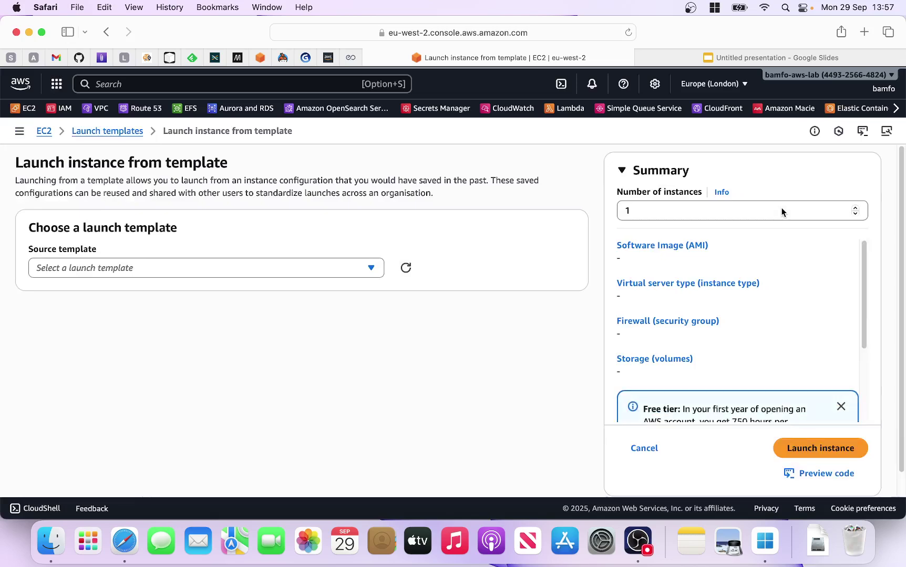
- Choose customer-service as the source template, review its AMI, instance type, key pair, network and storage settings, and launch one instance
click(374, 271)
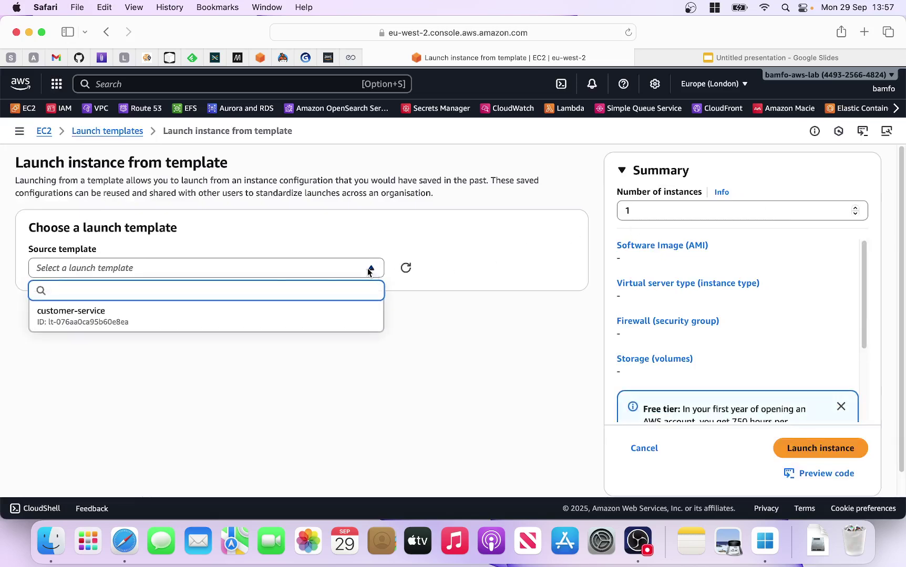
click(95, 321)
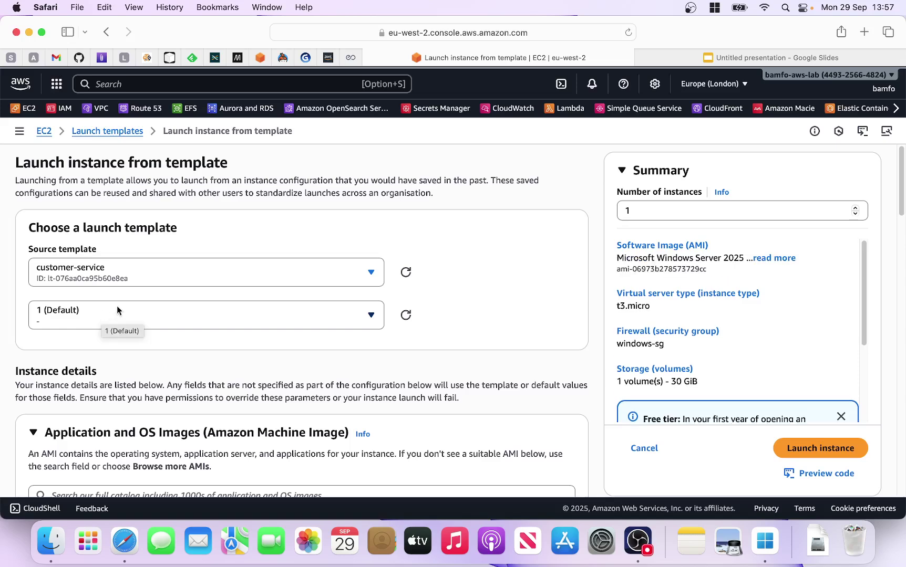
scroll(160, 301, down, 4)
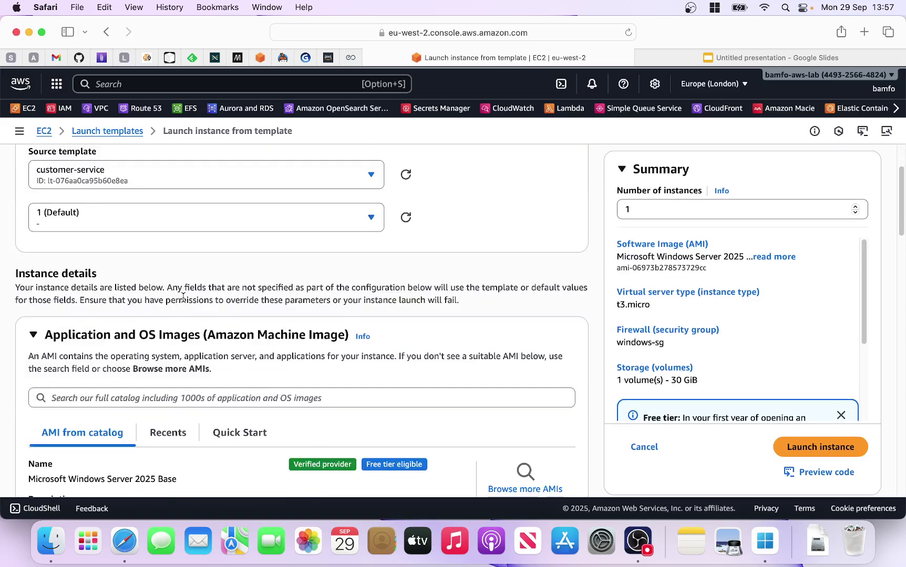
scroll(183, 298, down, 2)
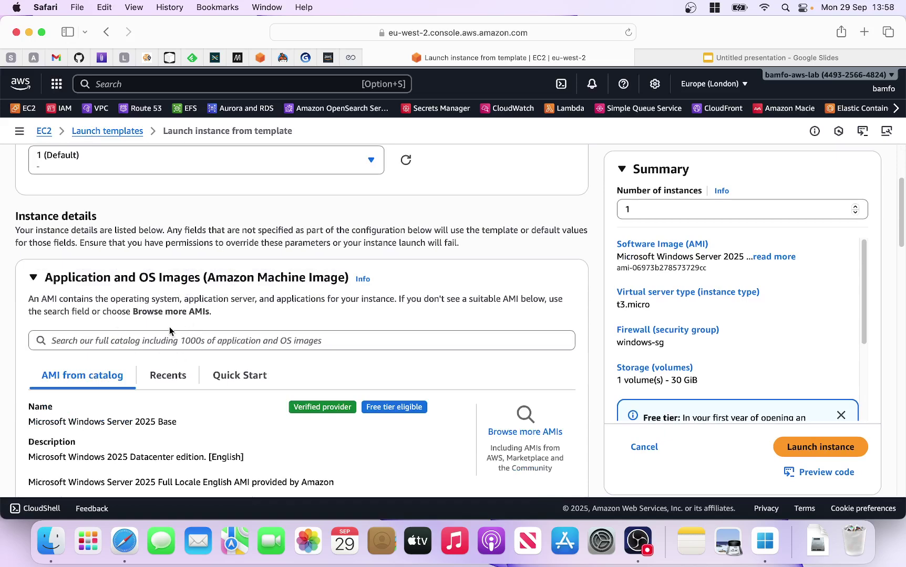
scroll(177, 330, down, 4)
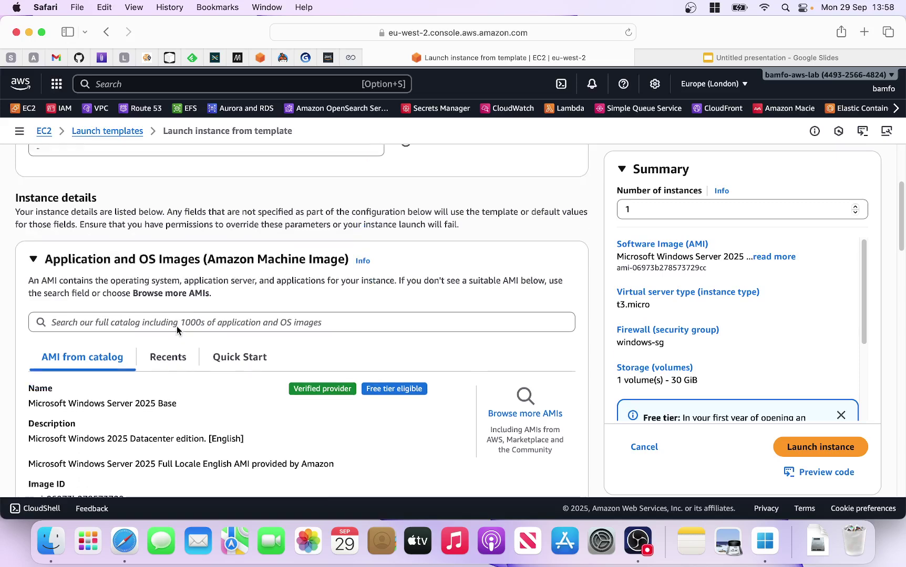
scroll(177, 330, down, 10)
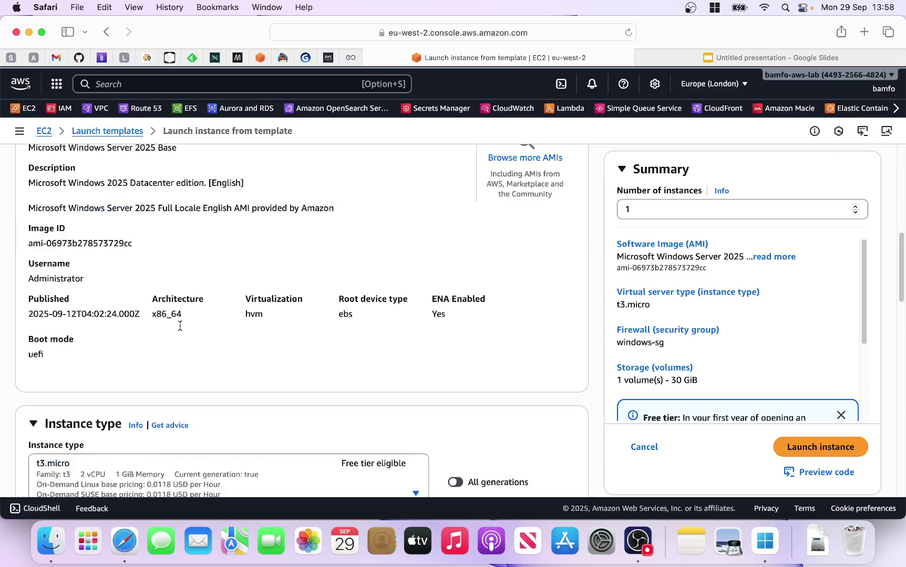
scroll(182, 330, down, 6)
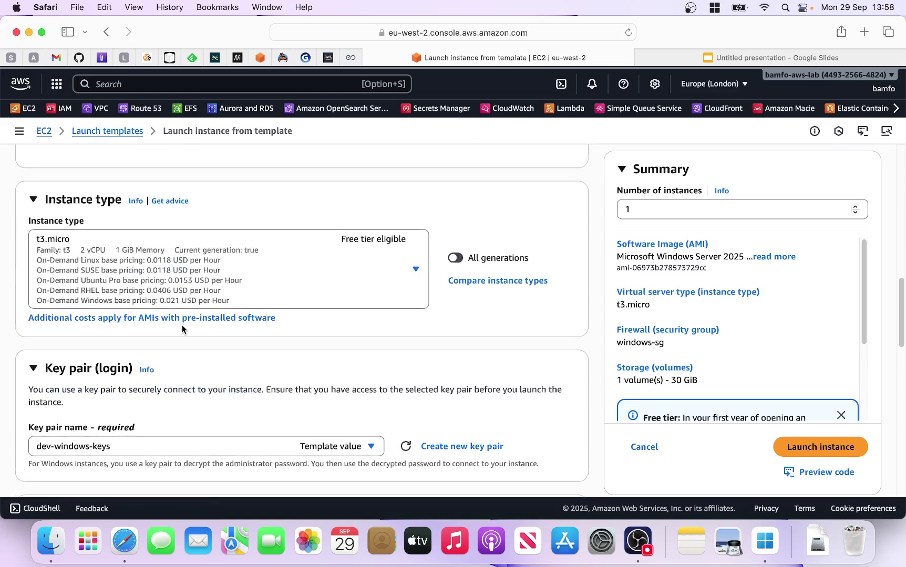
scroll(182, 329, down, 3)
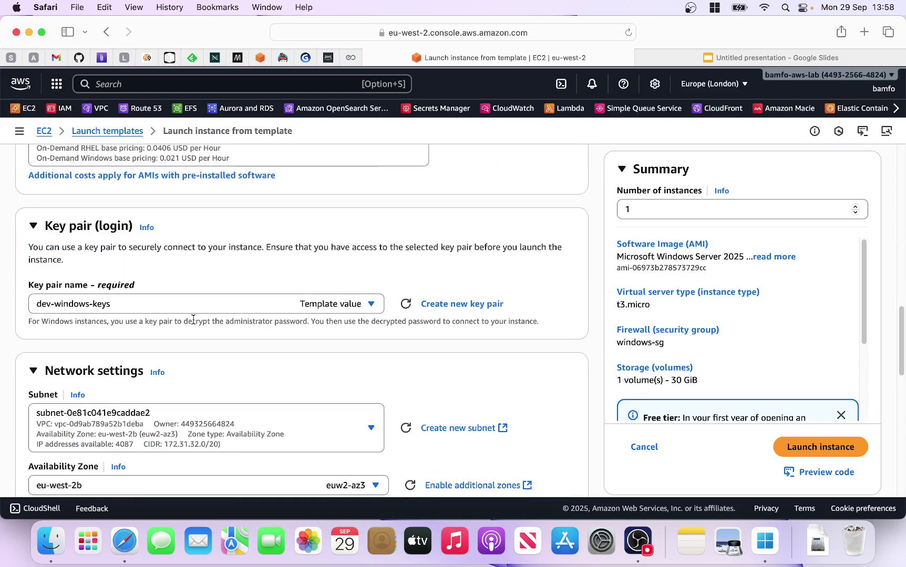
scroll(363, 357, down, 20)
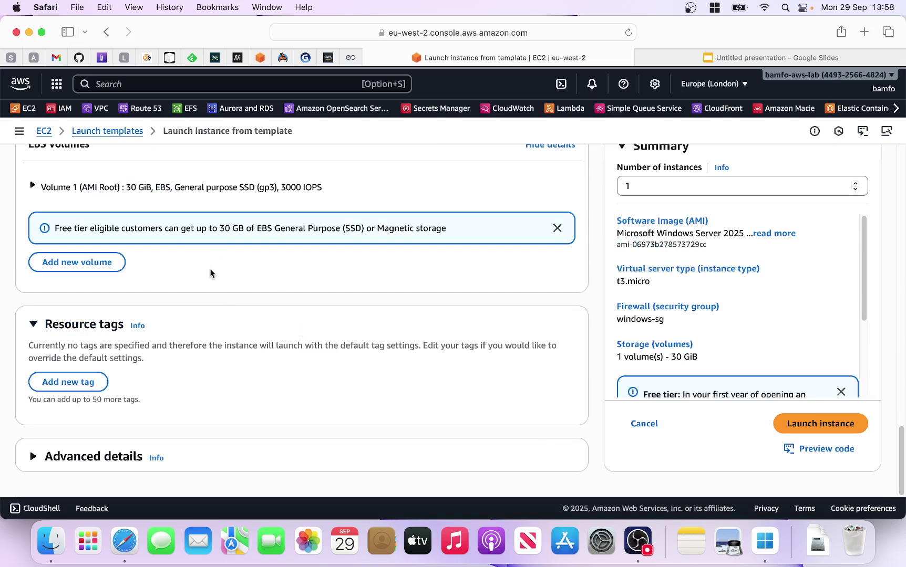
click(828, 428)
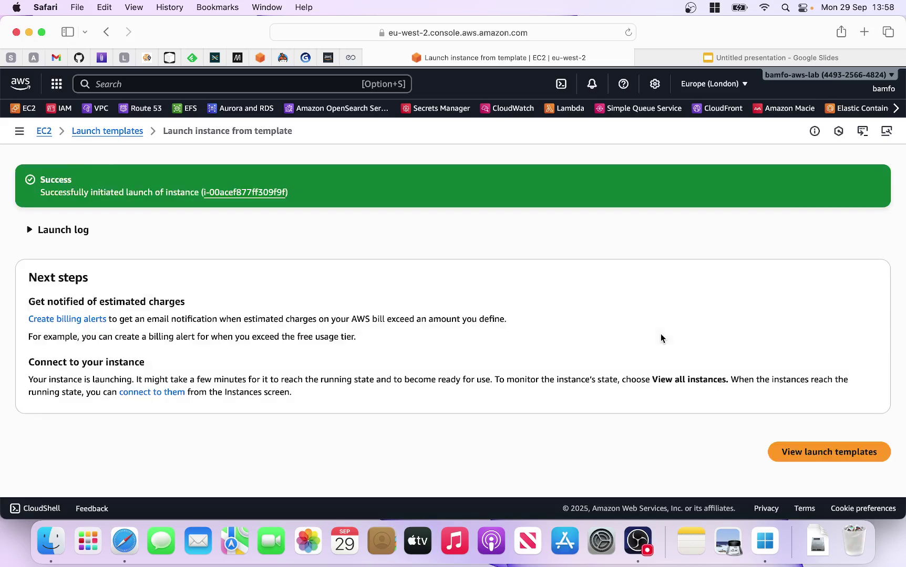
- Go to the EC2 instances list and refresh it to show the new instance
click(862, 454)
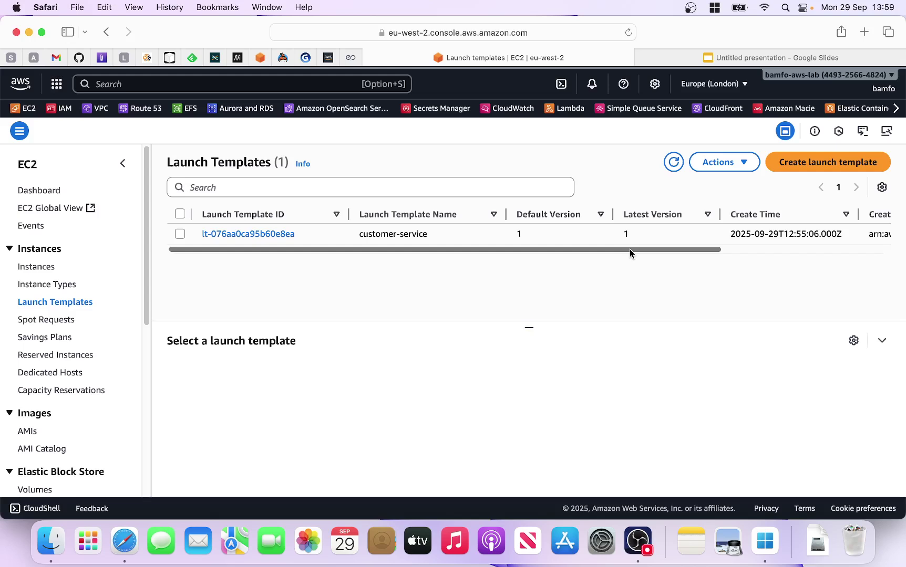
click(41, 272)
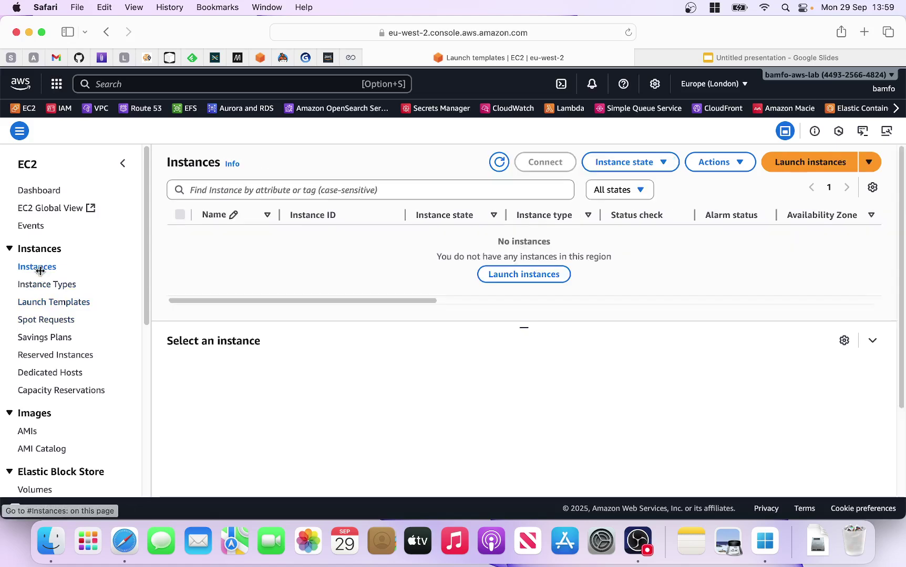
click(497, 163)
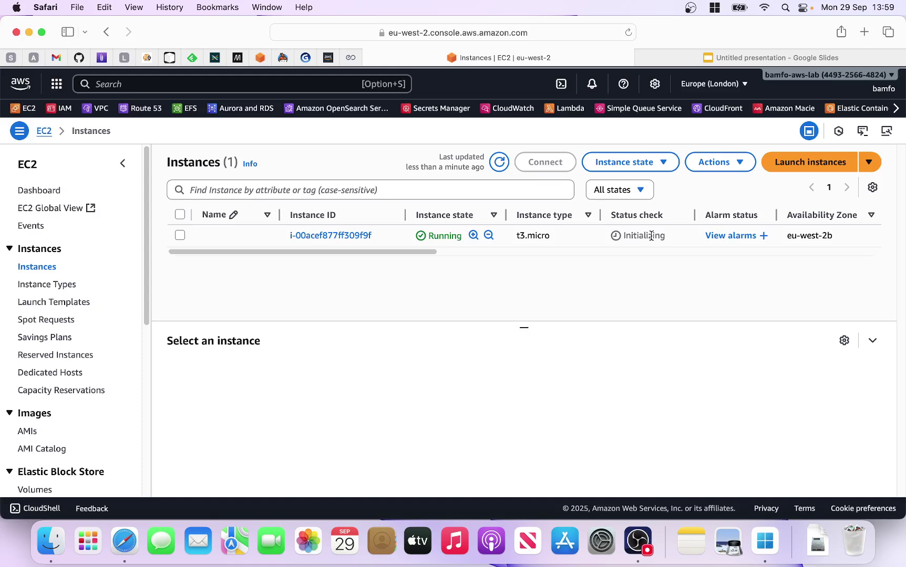
- Select the new instance, examine its system and instance status checks, and refresh the list
click(180, 235)
scroll(336, 384, down, 1)
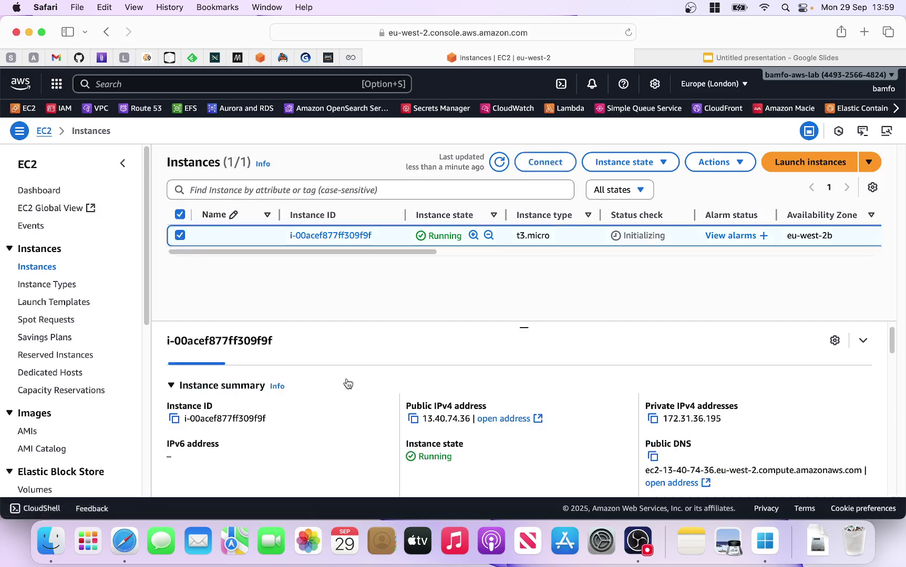
scroll(347, 384, up, 1)
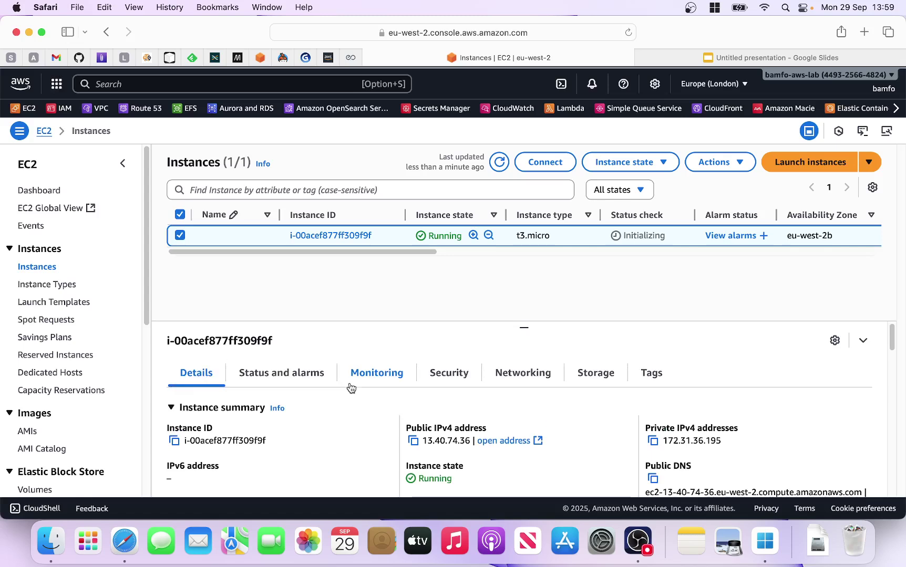
click(303, 376)
scroll(348, 416, down, 1)
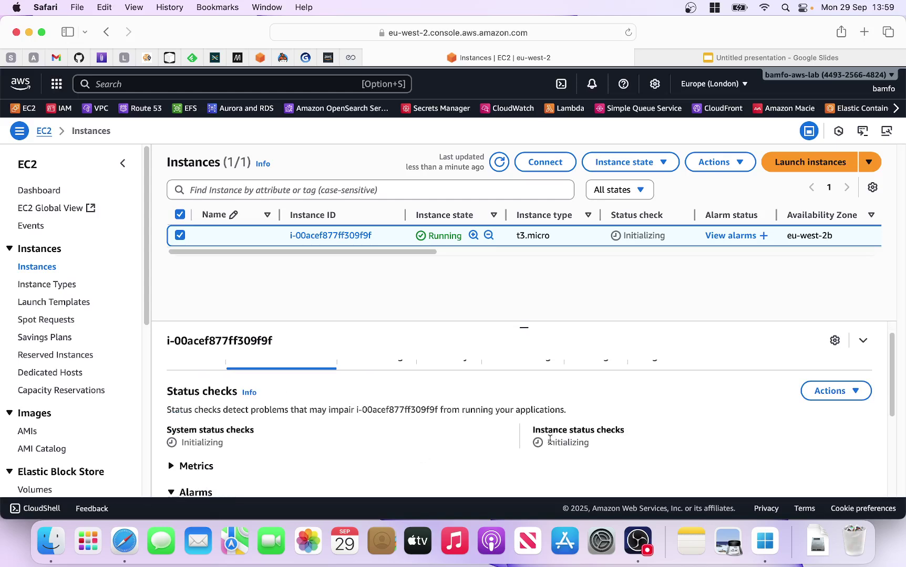
drag(549, 443, 593, 442)
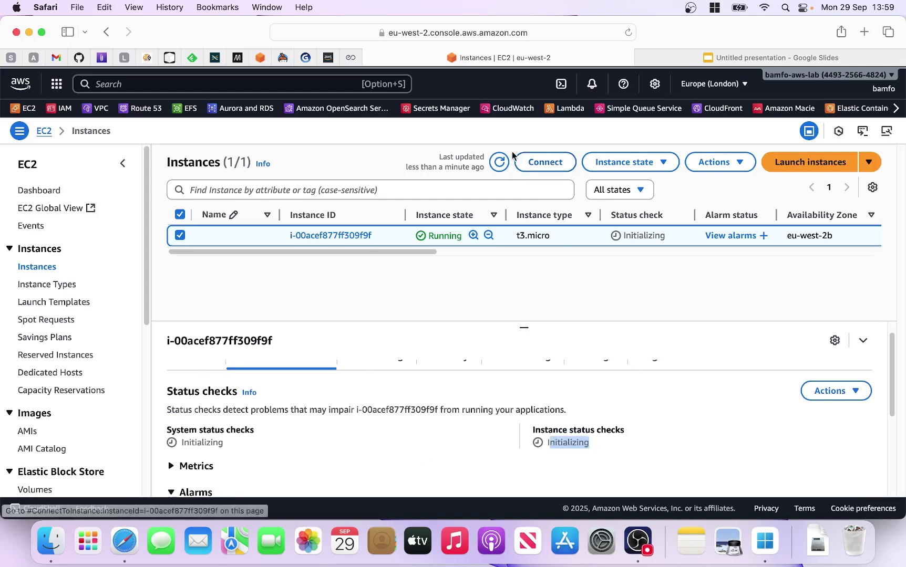
click(499, 162)
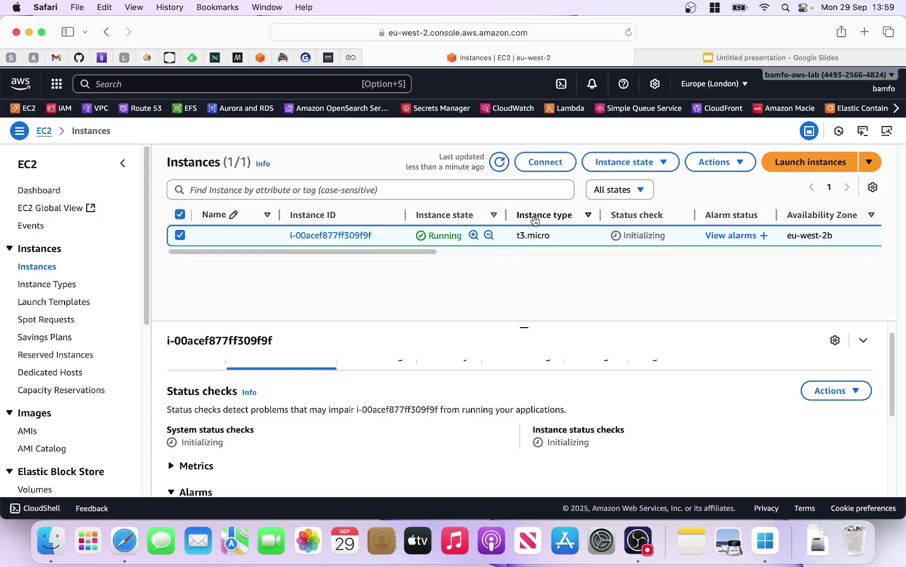
- Open the instance's RDP client connection options and request its Windows password
click(549, 167)
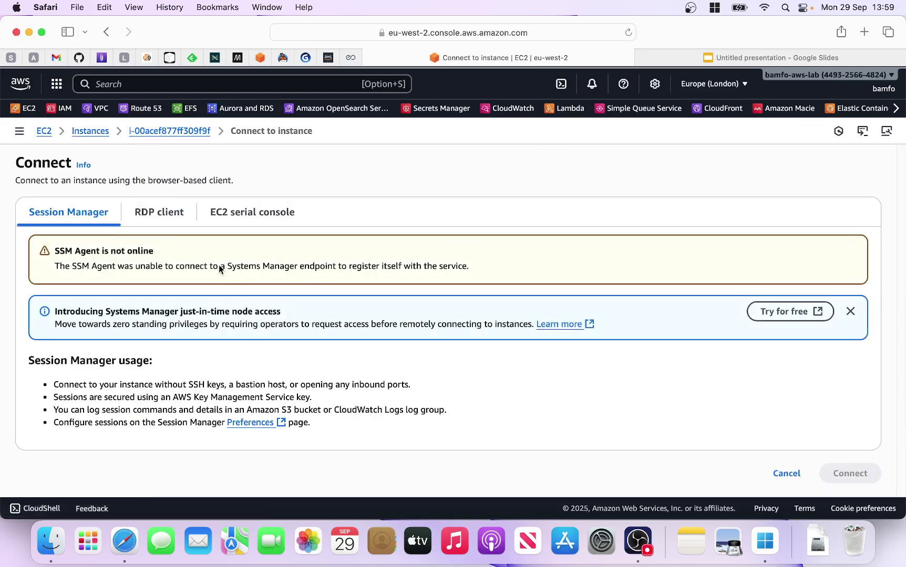
click(163, 218)
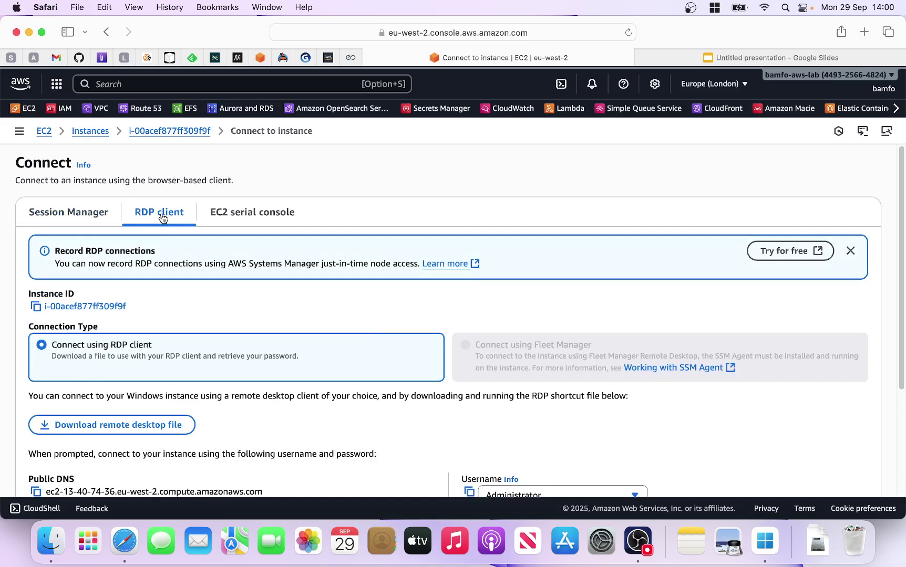
scroll(136, 334, down, 2)
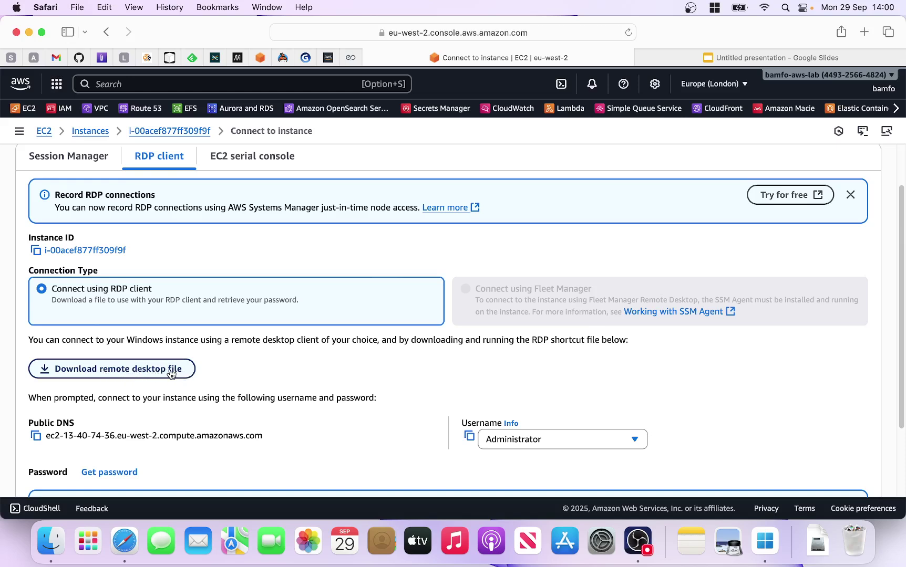
scroll(171, 375, down, 3)
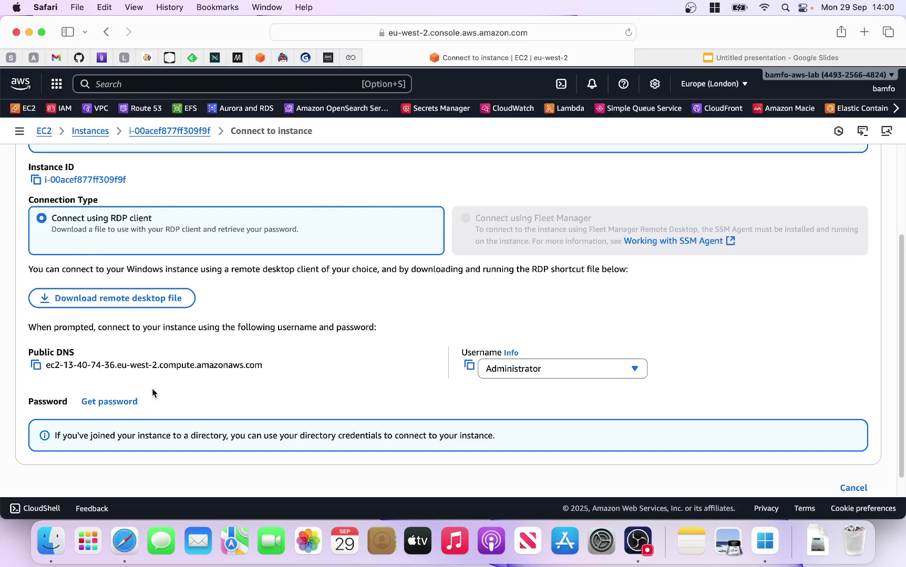
click(90, 403)
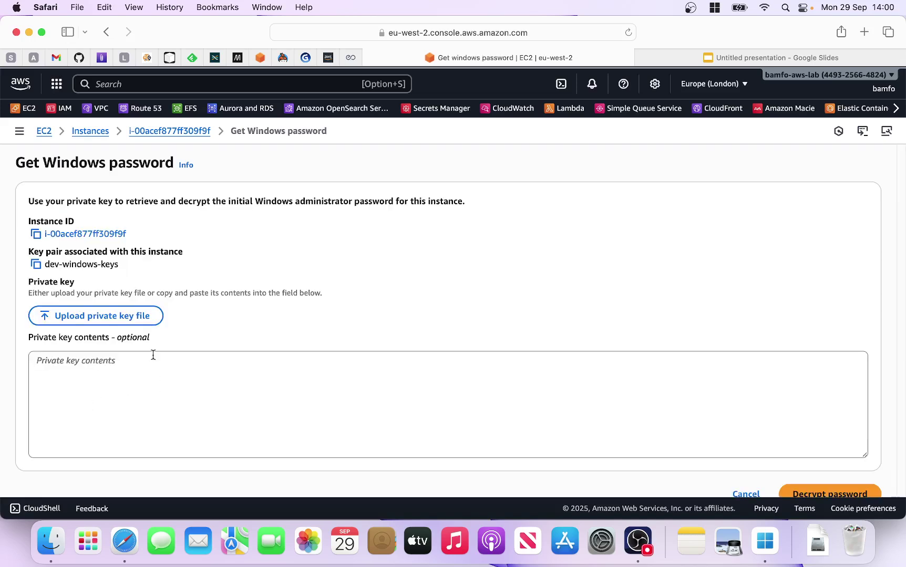
- Upload dev-windows-keys.pem from the Downloads folder as the private key for the instance
click(117, 323)
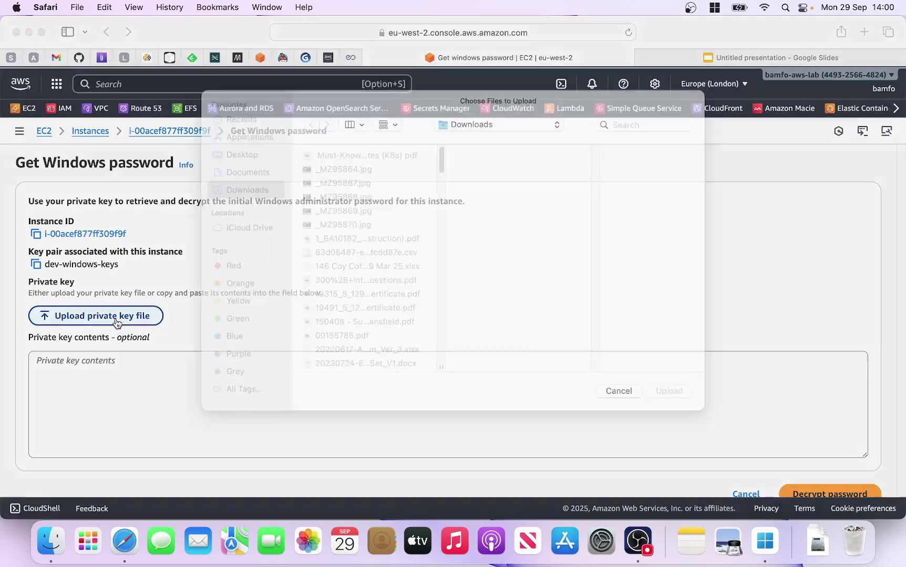
scroll(416, 283, down, 2)
scroll(415, 281, down, 15)
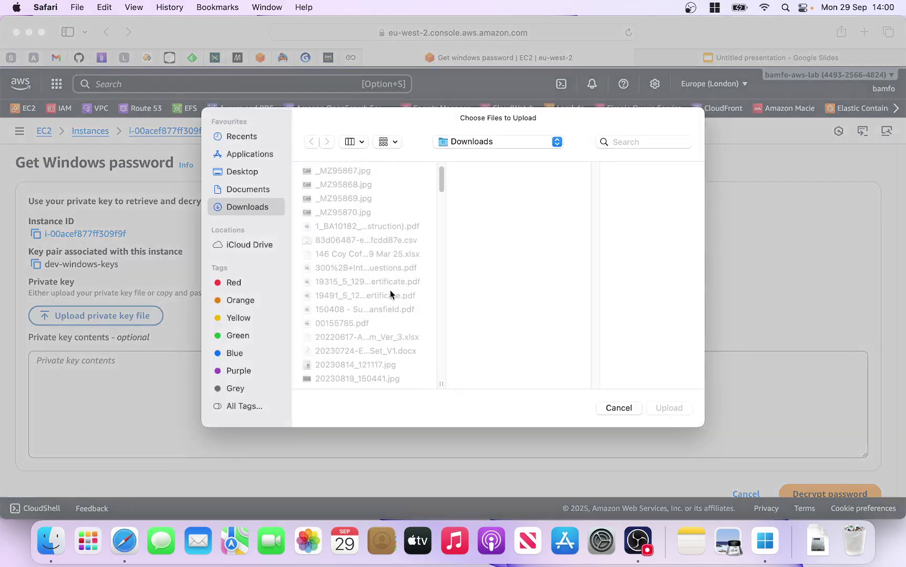
scroll(383, 297, down, 8)
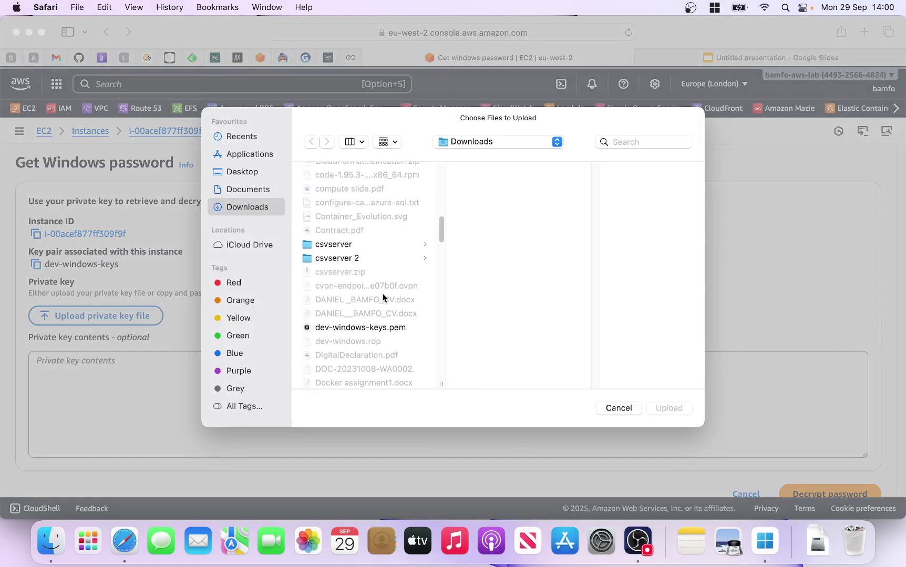
click(347, 329)
click(675, 409)
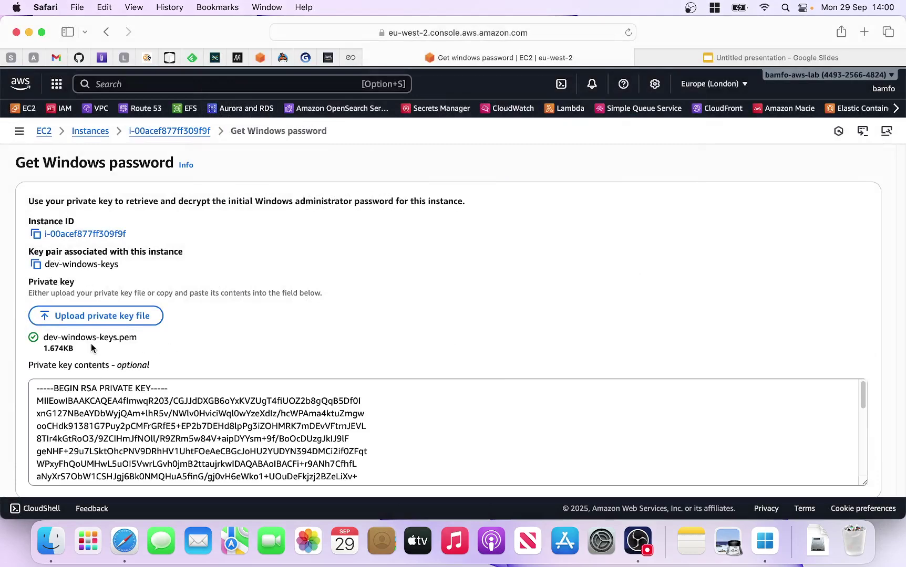
- Decrypt the Windows administrator password with the uploaded private key
drag(69, 337, 115, 338)
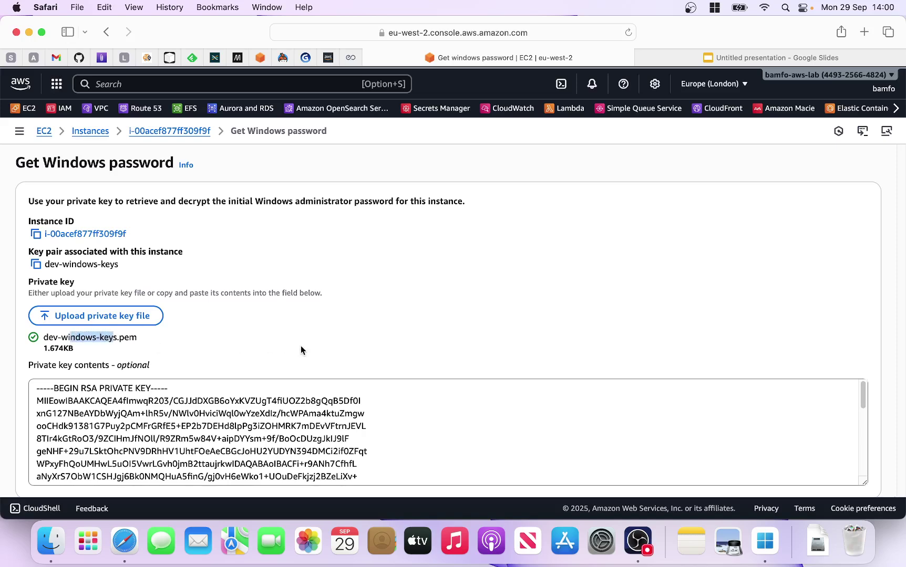
scroll(301, 351, down, 10)
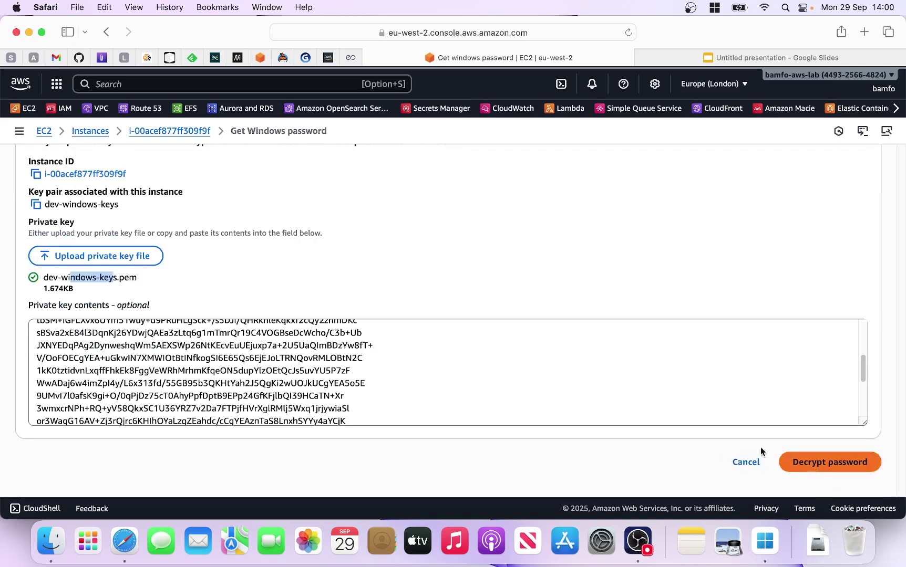
click(812, 467)
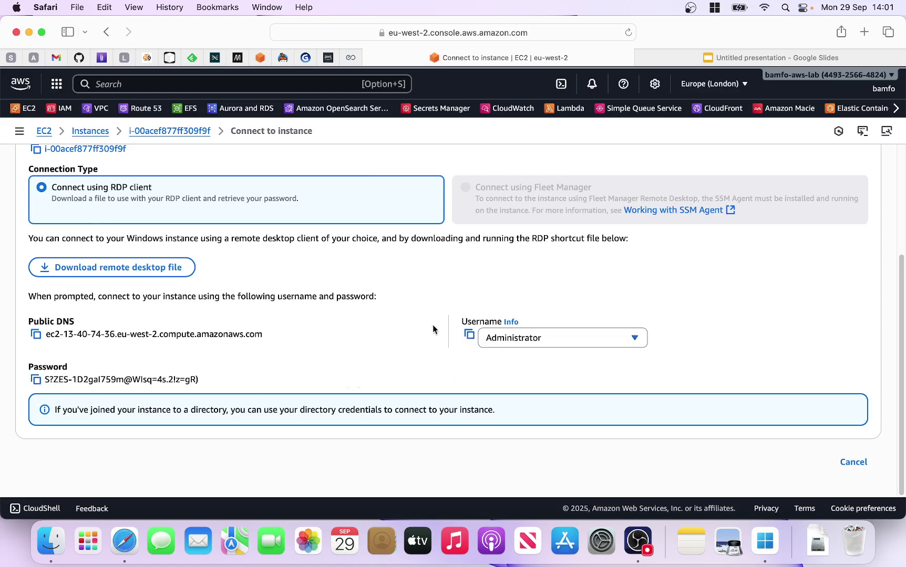
- Copy the instance's public DNS address from the RDP connection details
scroll(430, 328, up, 1)
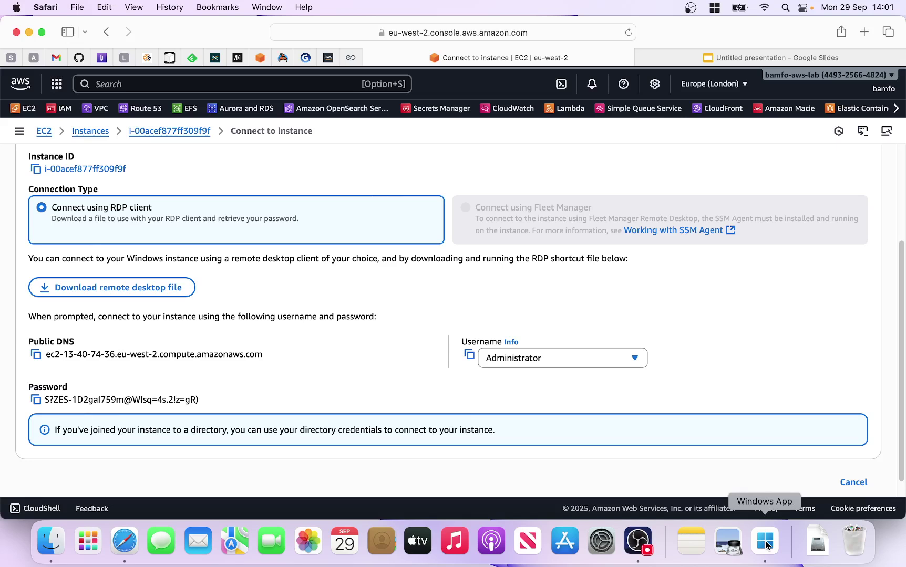
click(469, 355)
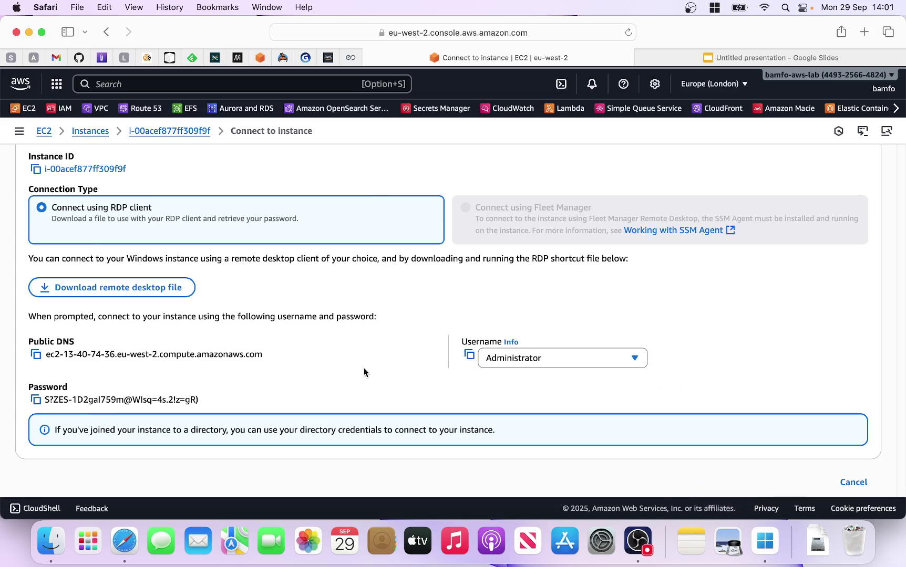
click(36, 356)
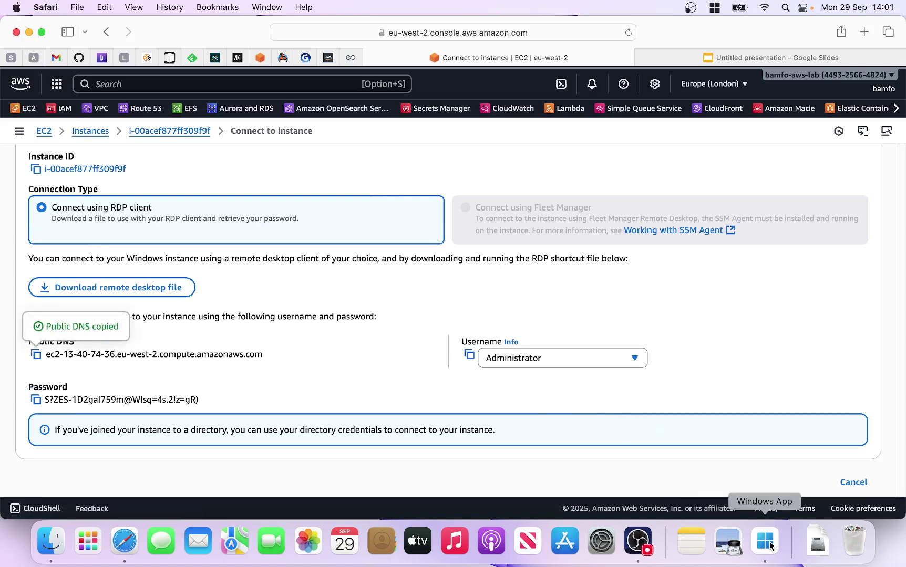
- Switch to Windows App and delete the saved PC ec2-13-42-35-183.eu-west-2.compute.amazonaws.com
click(770, 547)
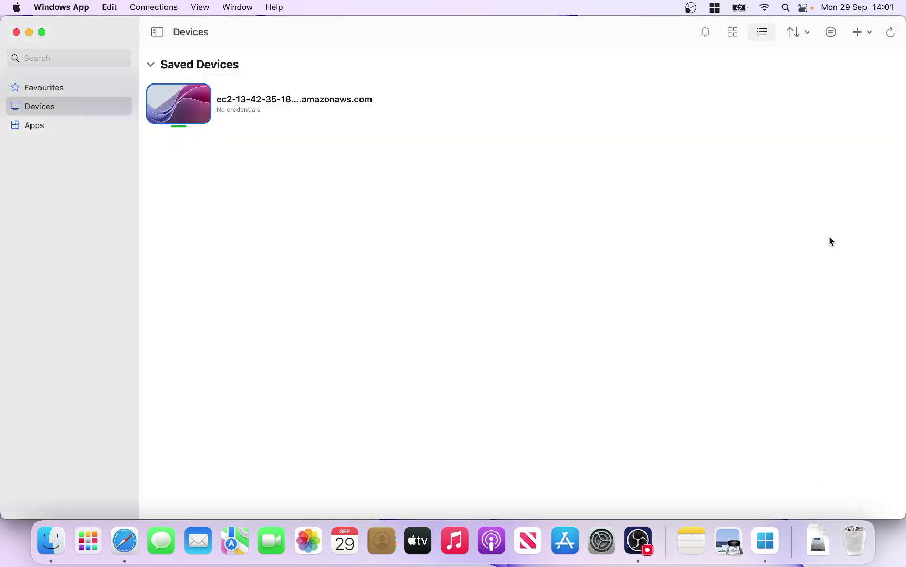
click(207, 89)
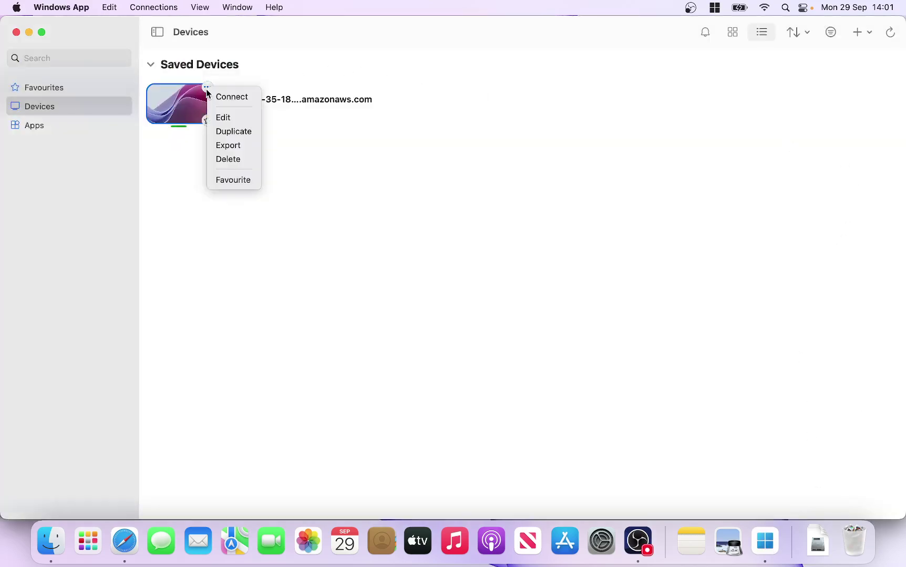
click(229, 161)
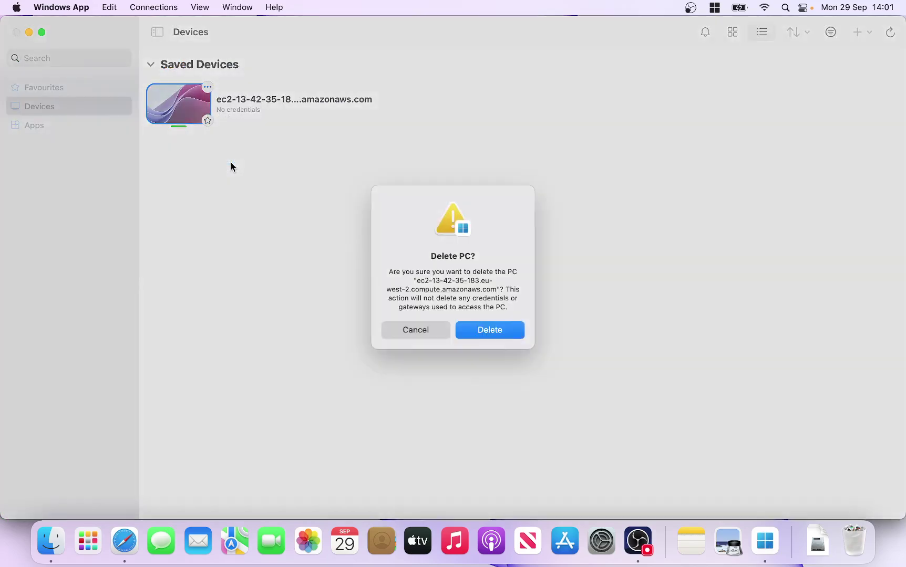
click(490, 336)
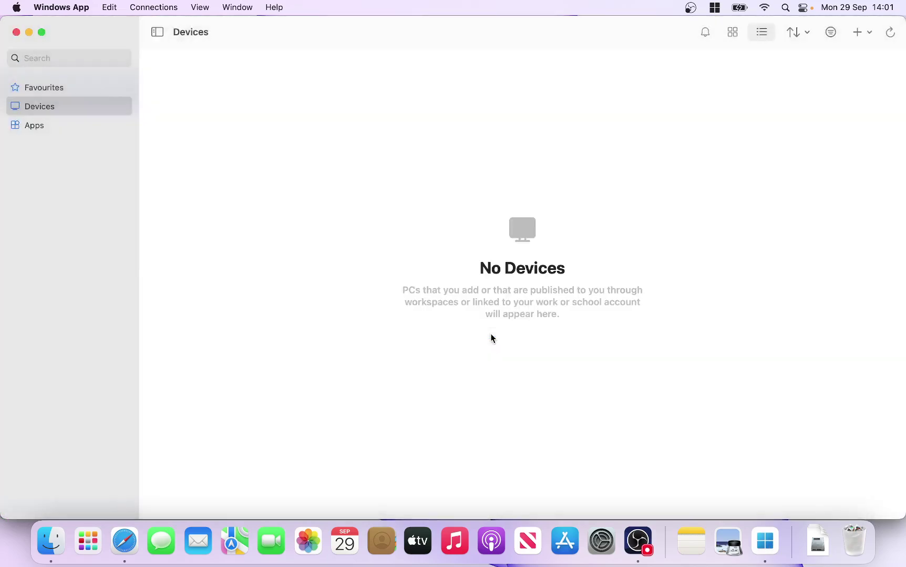
- Add a new PC using the copied public DNS address ec2-13-40-74-36.eu-west-2.compute.amazonaws.com as its PC name
click(868, 32)
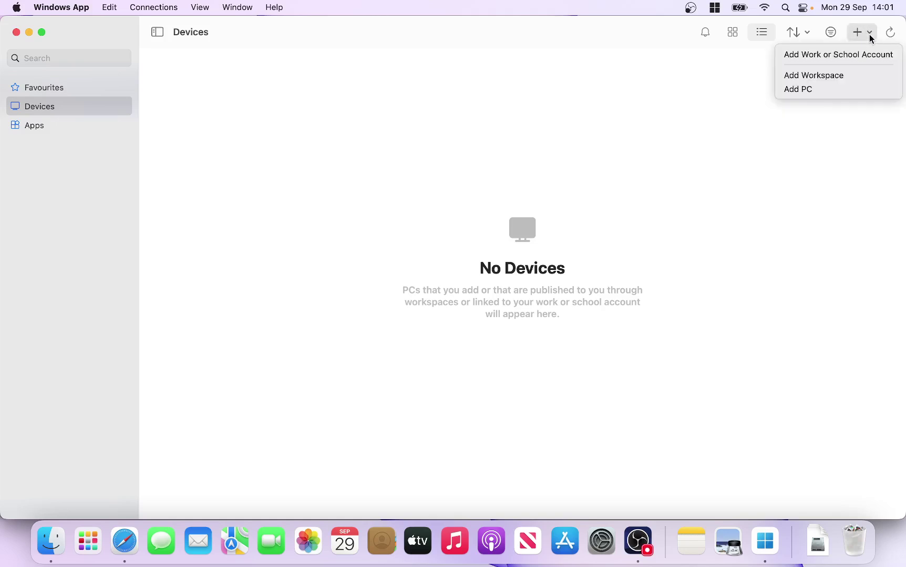
click(801, 93)
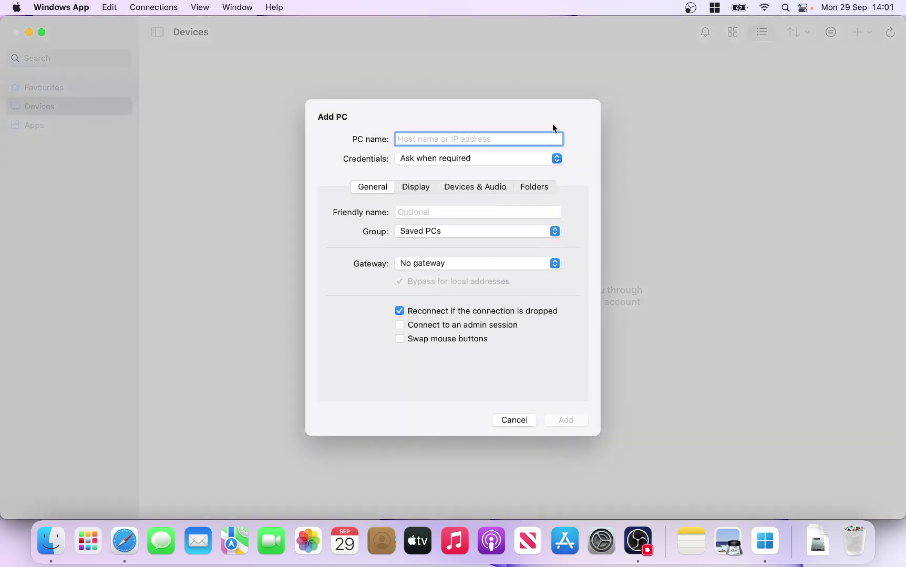
right_click(436, 138)
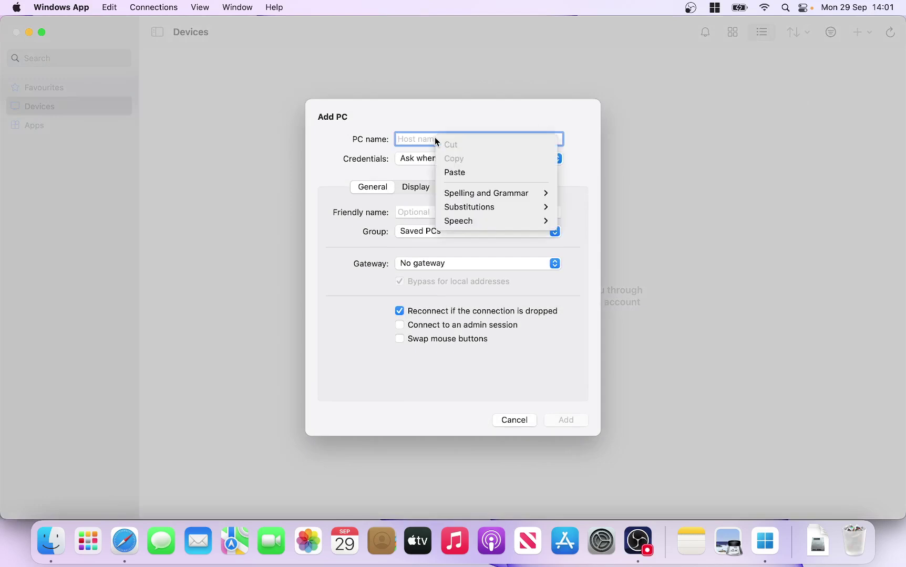
click(458, 175)
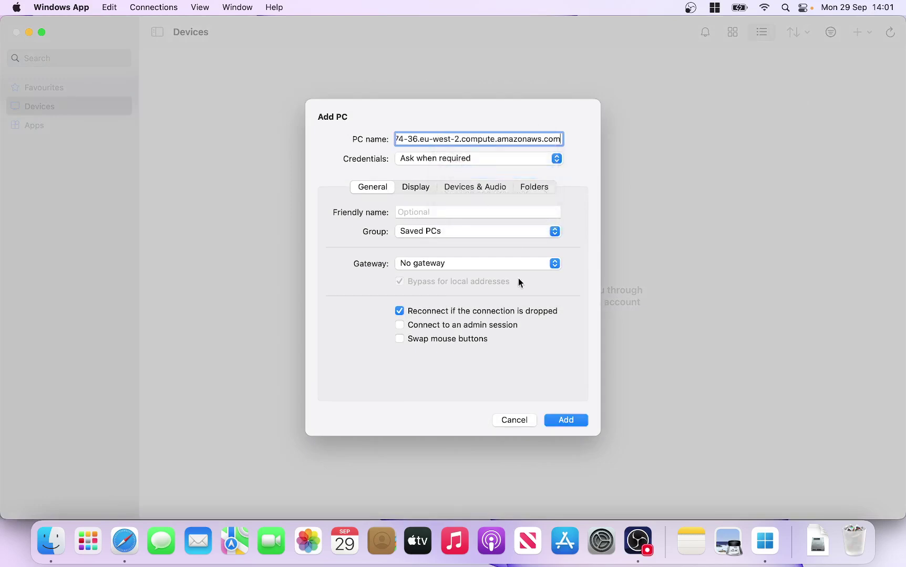
click(124, 541)
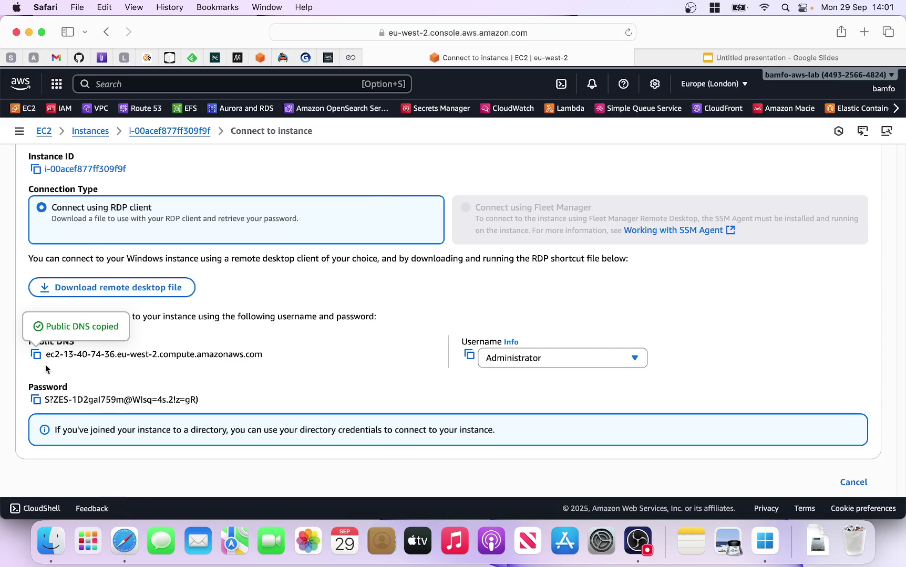
click(765, 541)
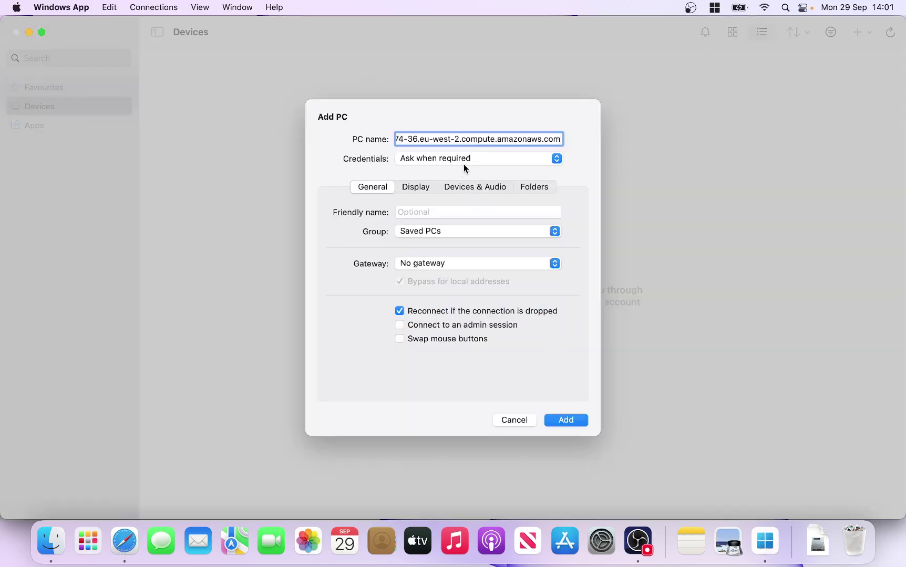
click(571, 420)
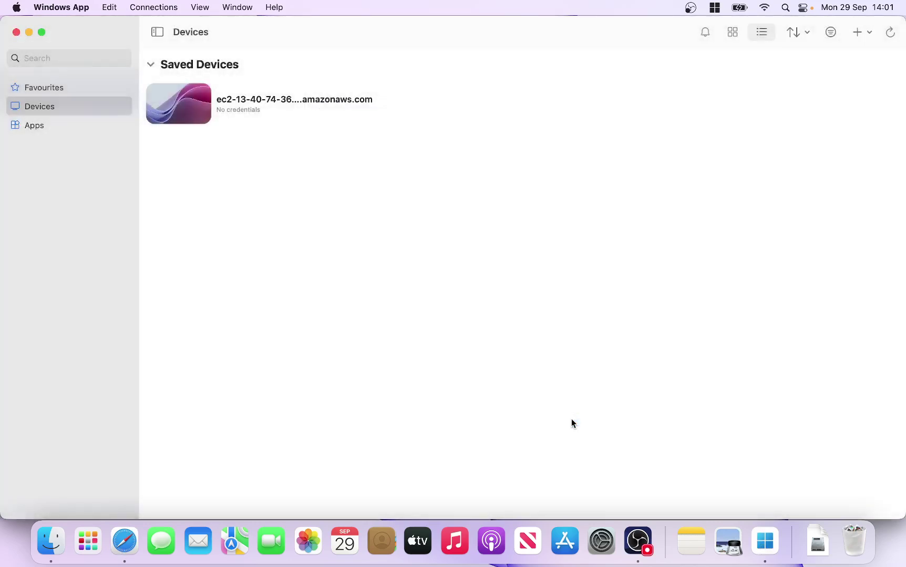
- Start connecting to the saved PC and fill in the username Administrator, copied from the EC2 connection page in Safari
double_click(199, 109)
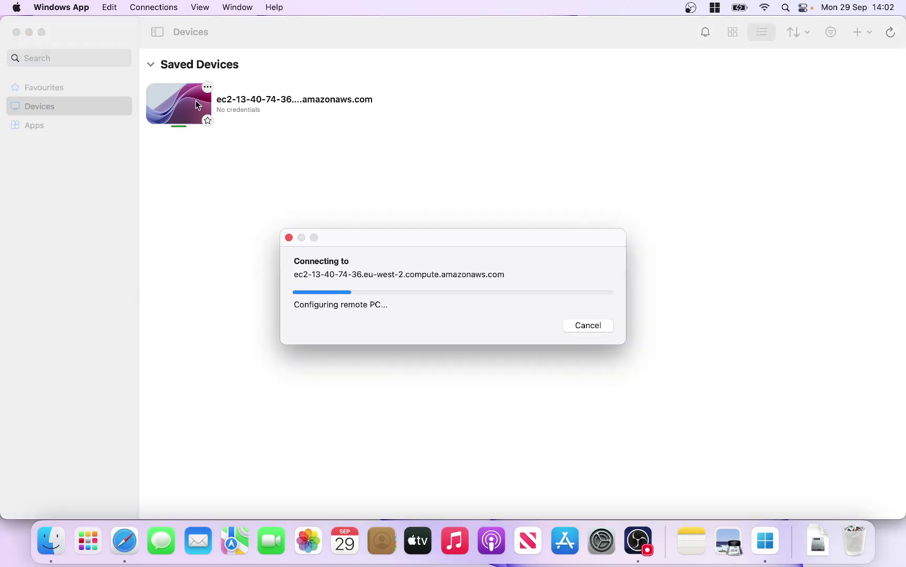
click(129, 549)
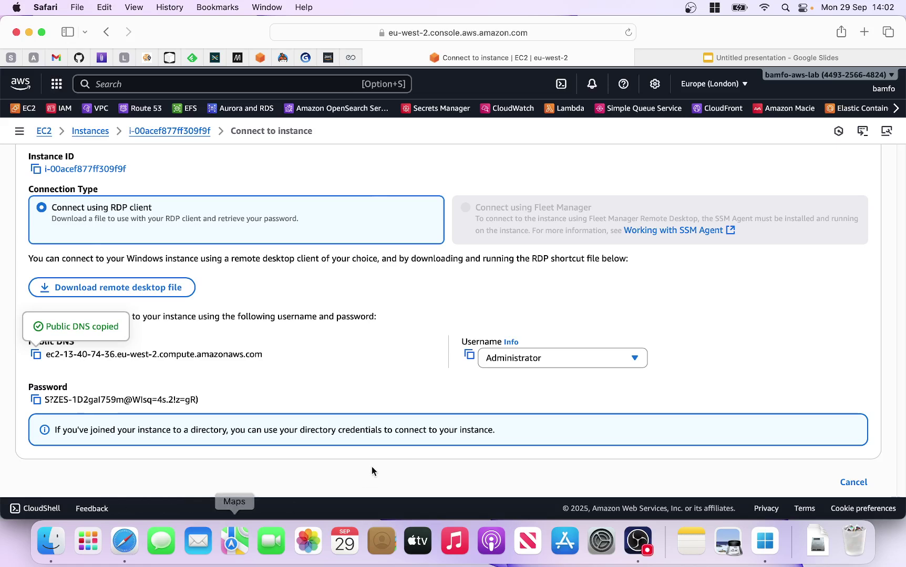
click(471, 356)
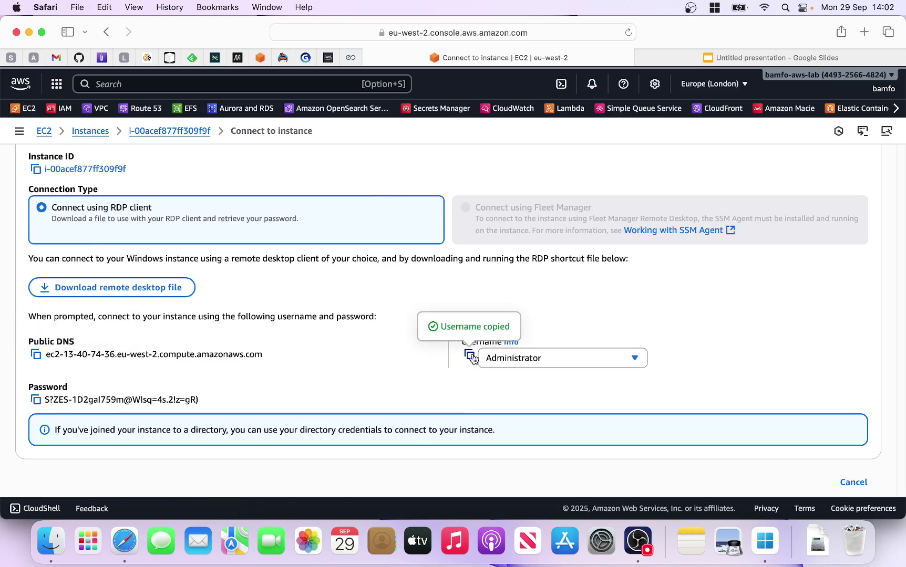
click(760, 549)
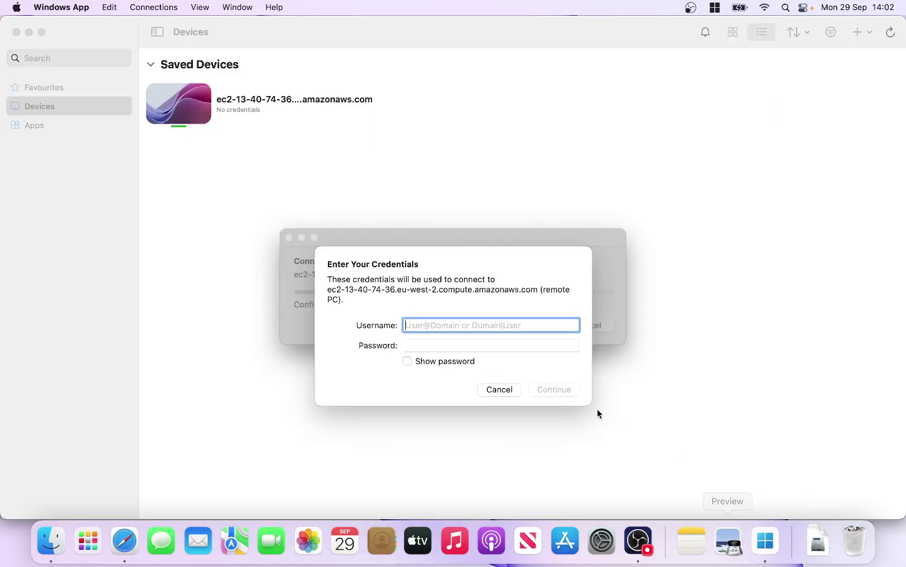
right_click(426, 325)
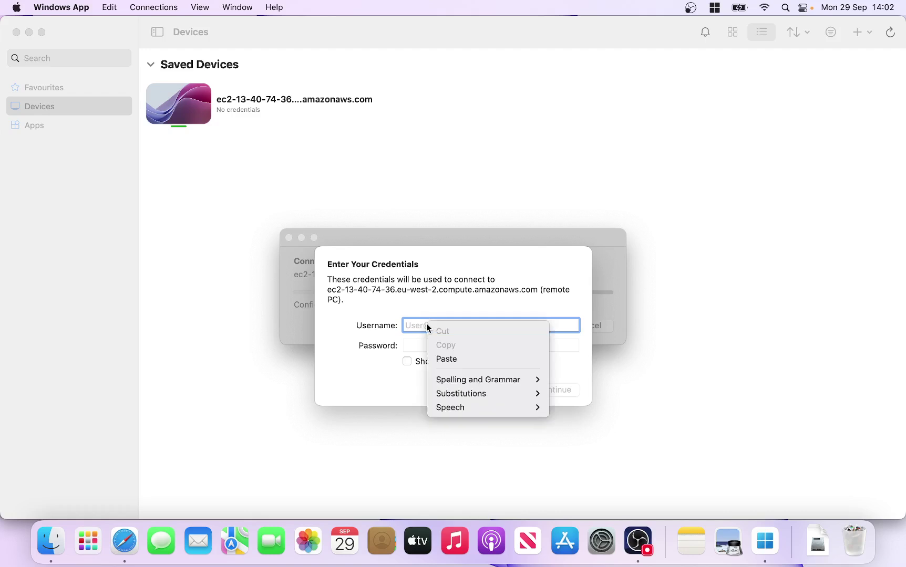
click(446, 359)
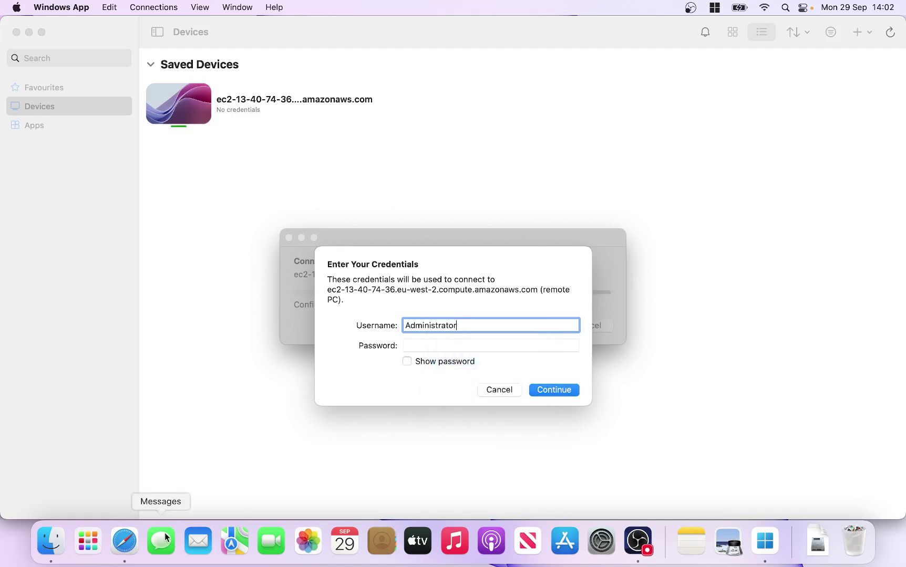
- Copy the administrator password from the EC2 page in Safari, paste it into the Windows App credentials, and connect despite the unverified certificate
click(123, 544)
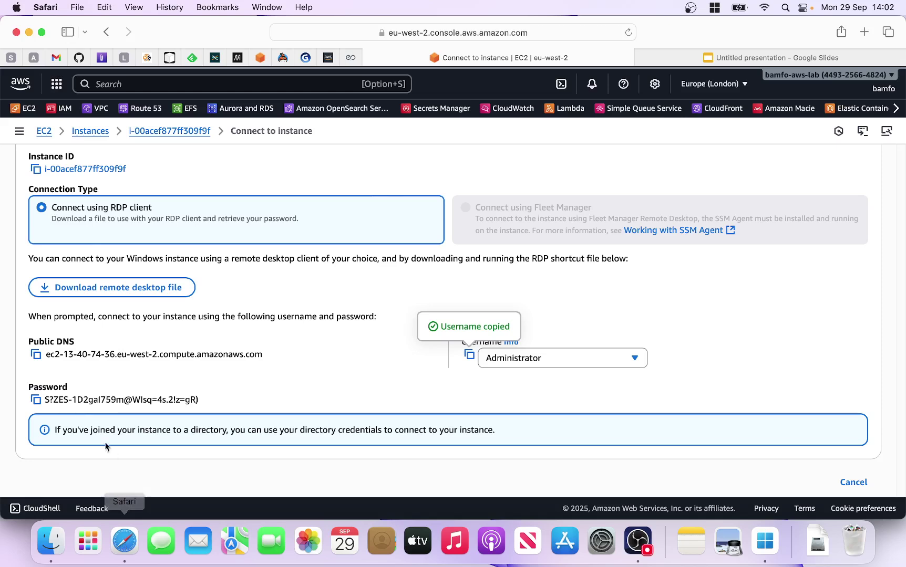
click(35, 400)
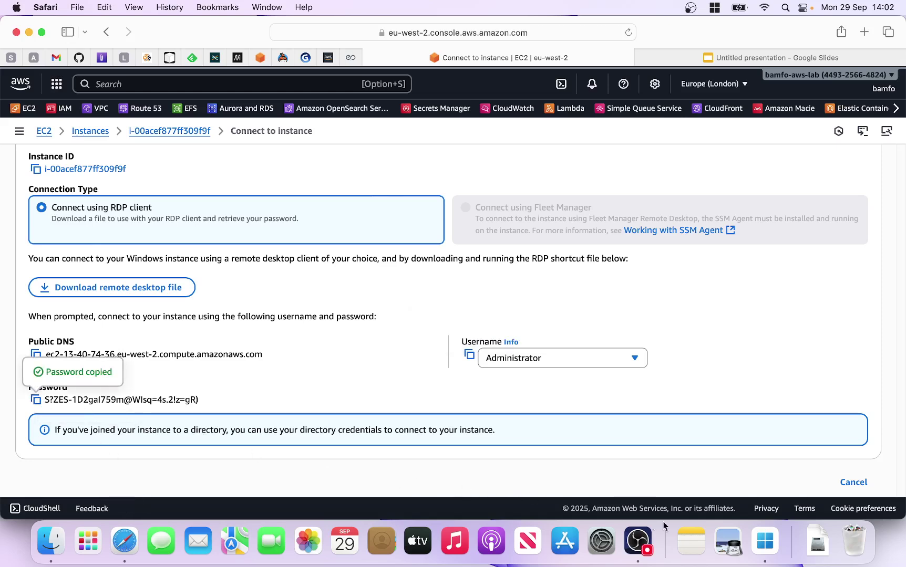
click(765, 541)
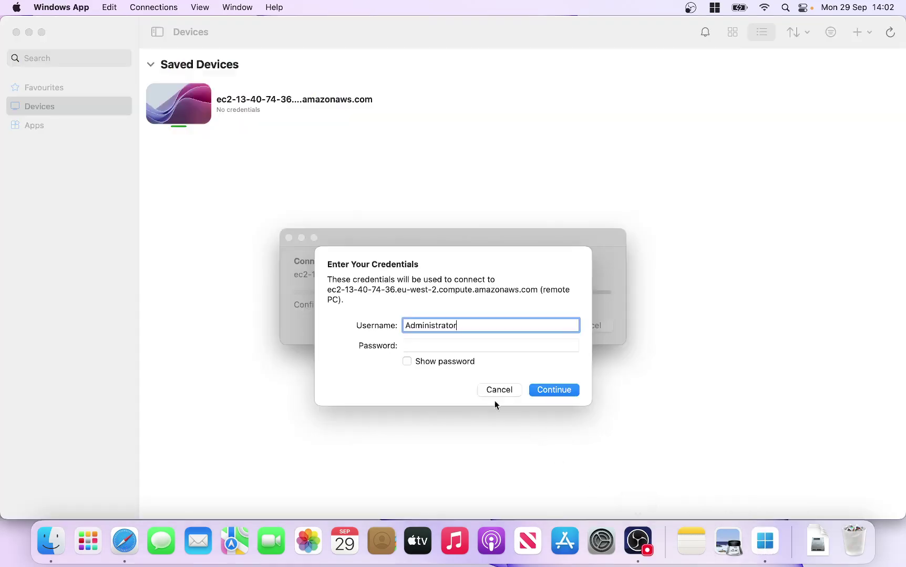
click(414, 347)
right_click(423, 347)
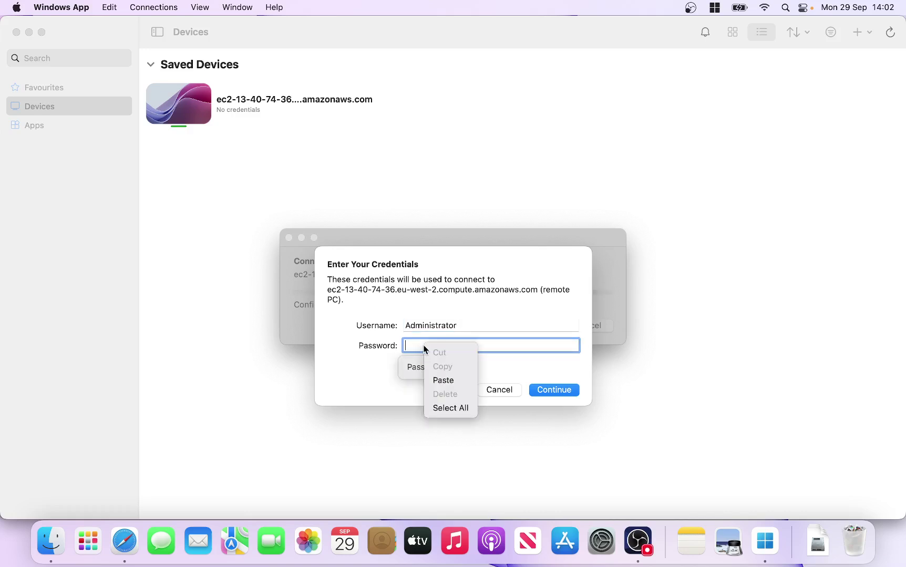
click(440, 380)
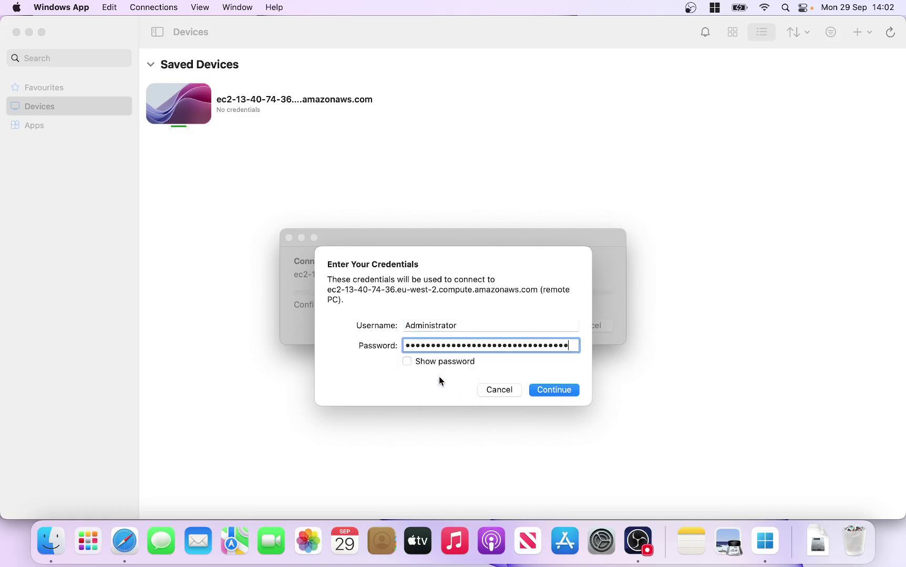
click(556, 390)
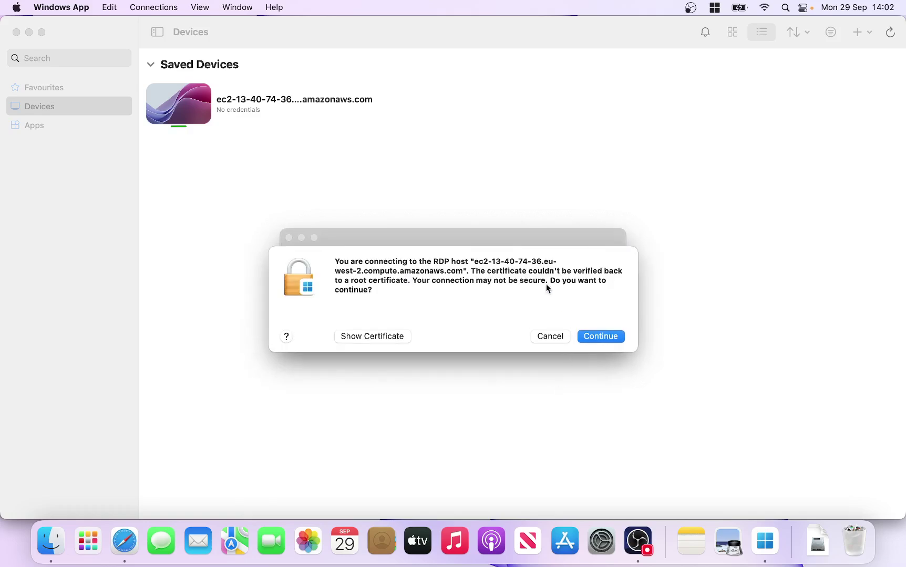
click(614, 341)
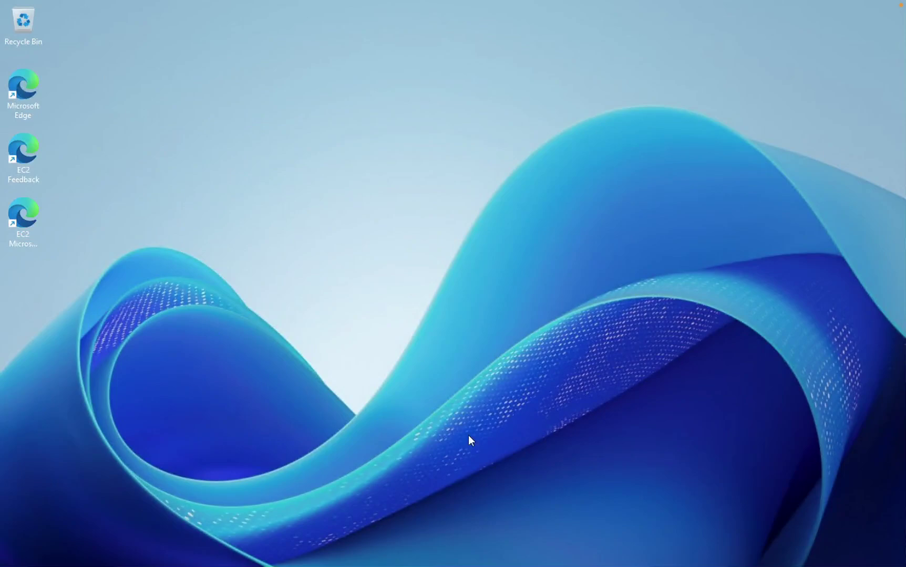
- Look through the remote server's pinned apps, its Documents folder and the contents of the Windows (C:) drive
mouse_move(496, 566)
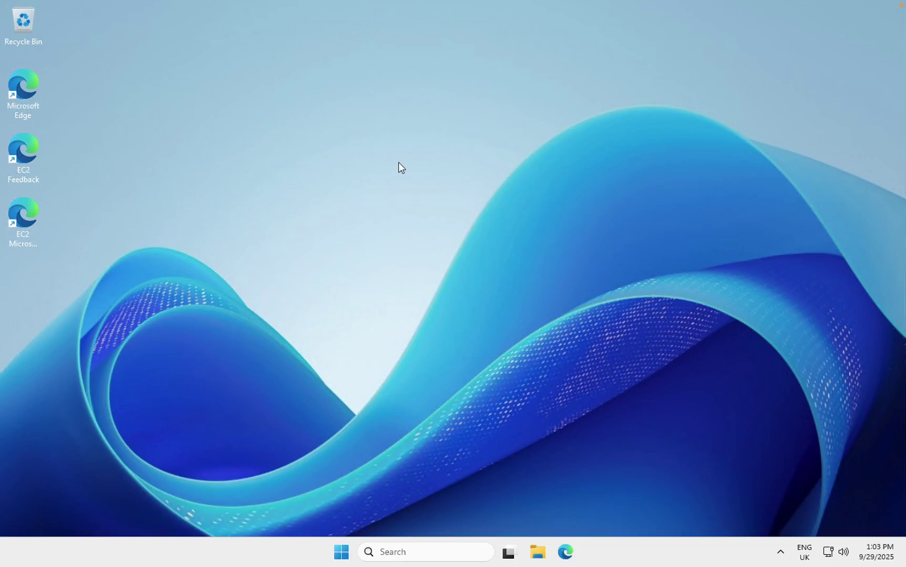
click(344, 556)
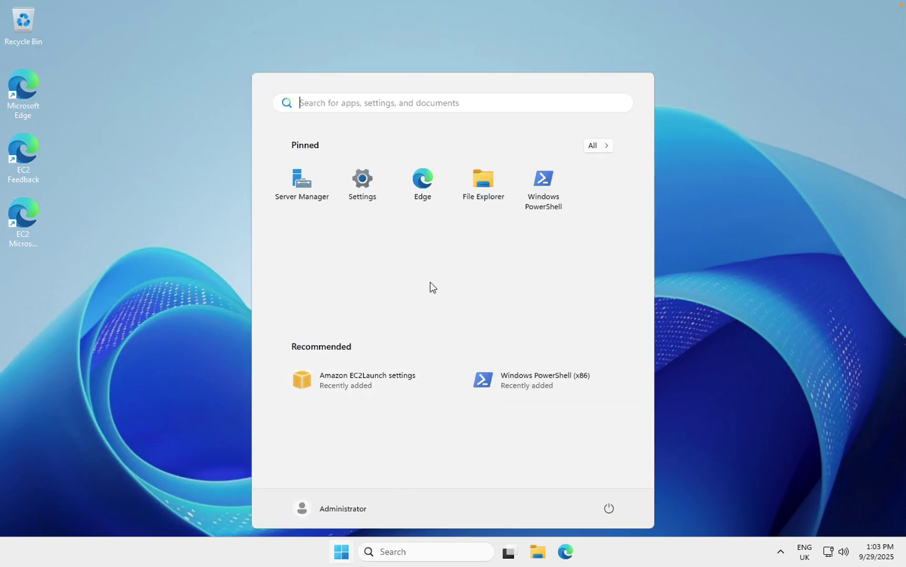
click(538, 560)
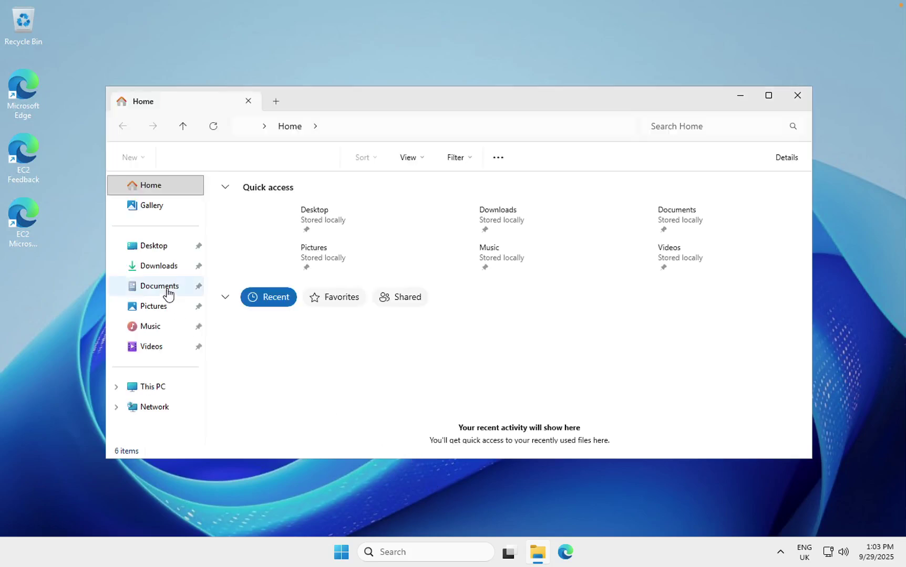
click(161, 289)
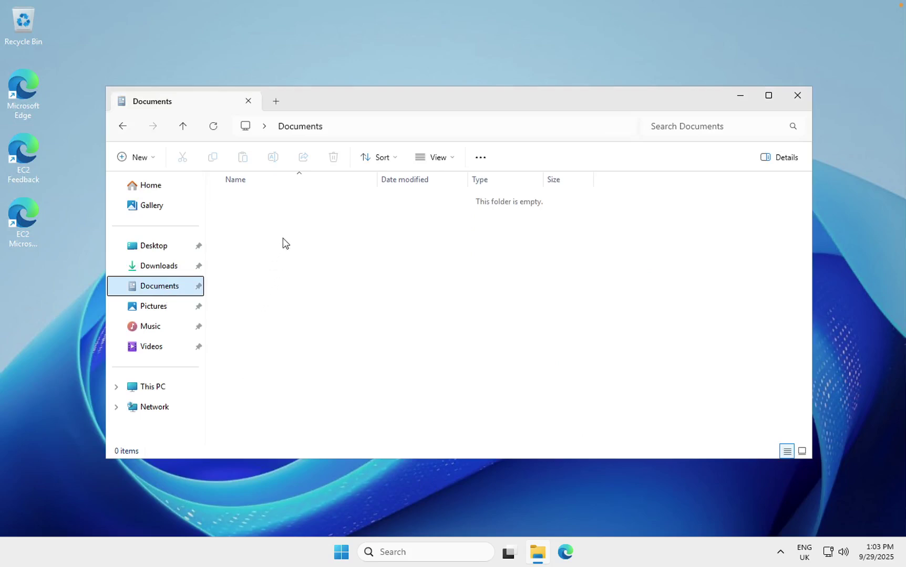
click(148, 391)
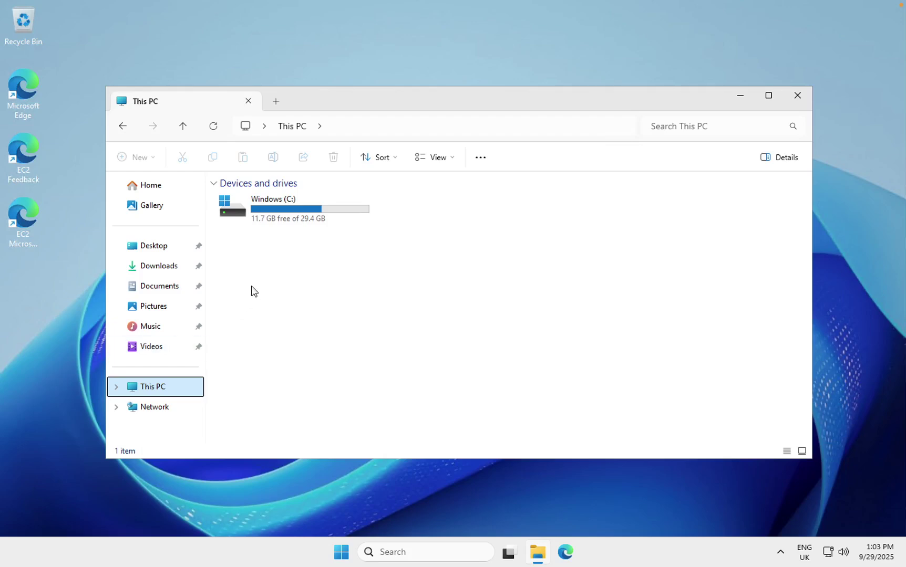
click(280, 213)
double_click(280, 214)
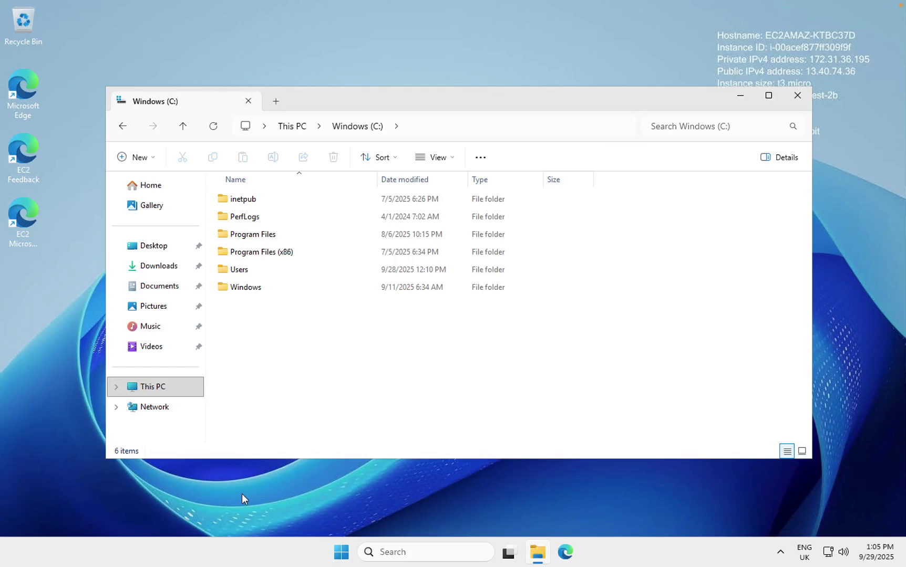
- Switch to Safari, return to the EC2 instances list and terminate the running t3.micro instance without skipping OS shutdown
mouse_move(344, 552)
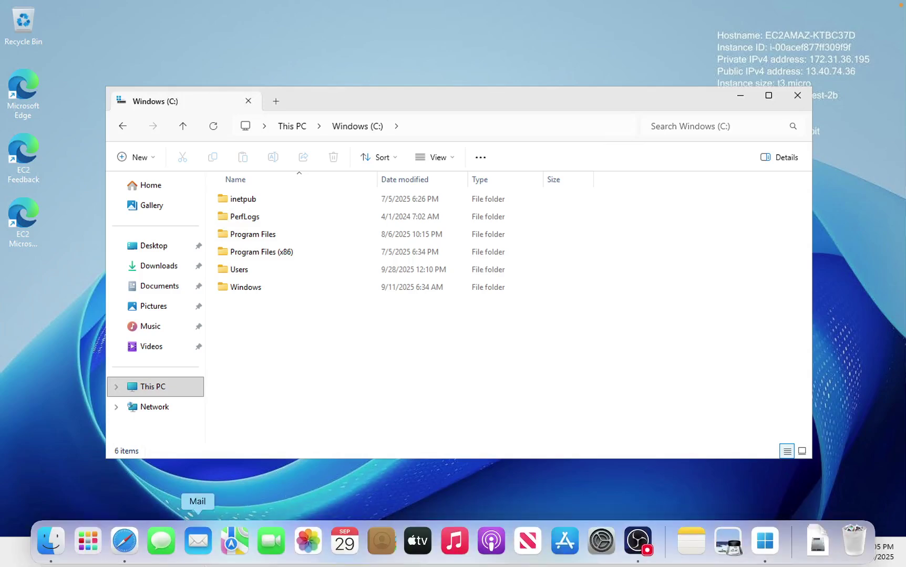
click(127, 548)
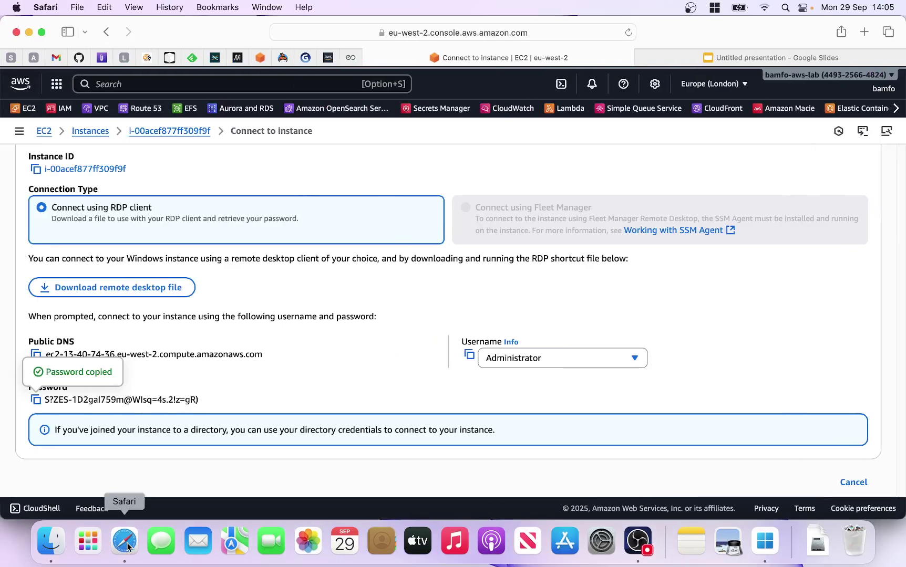
scroll(241, 290, up, 3)
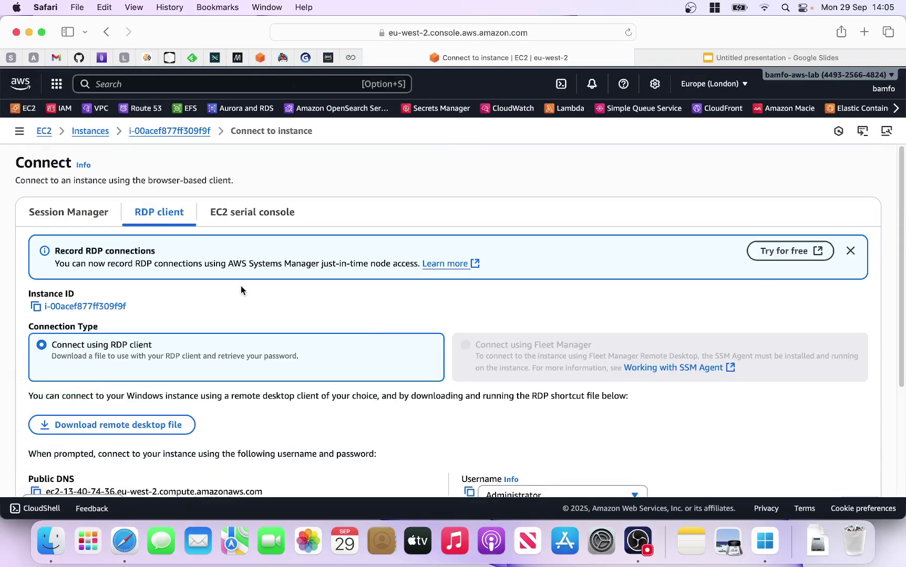
click(87, 133)
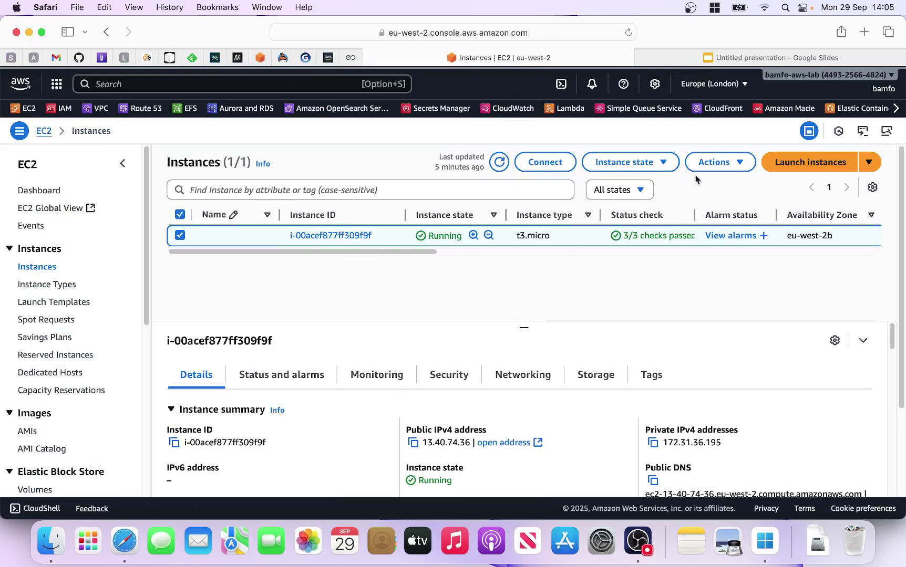
click(672, 165)
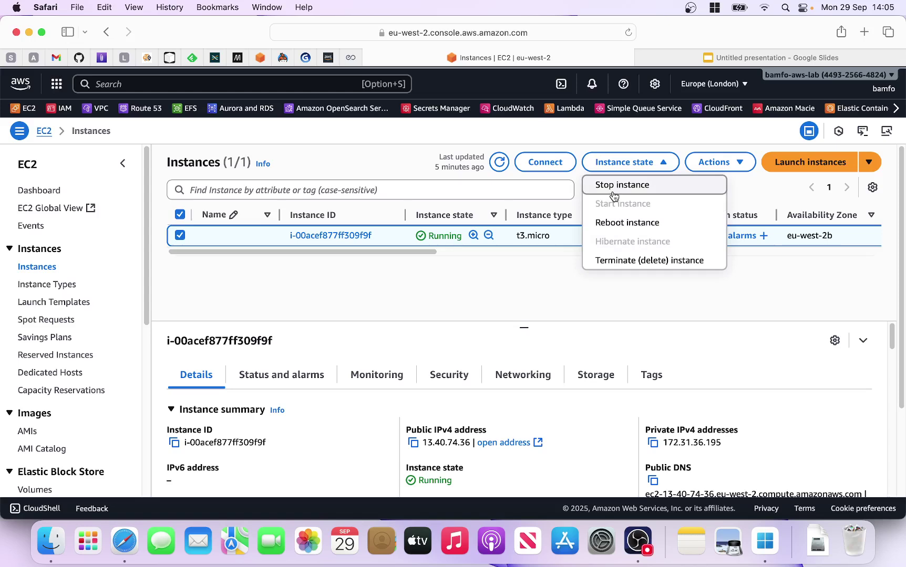
click(637, 263)
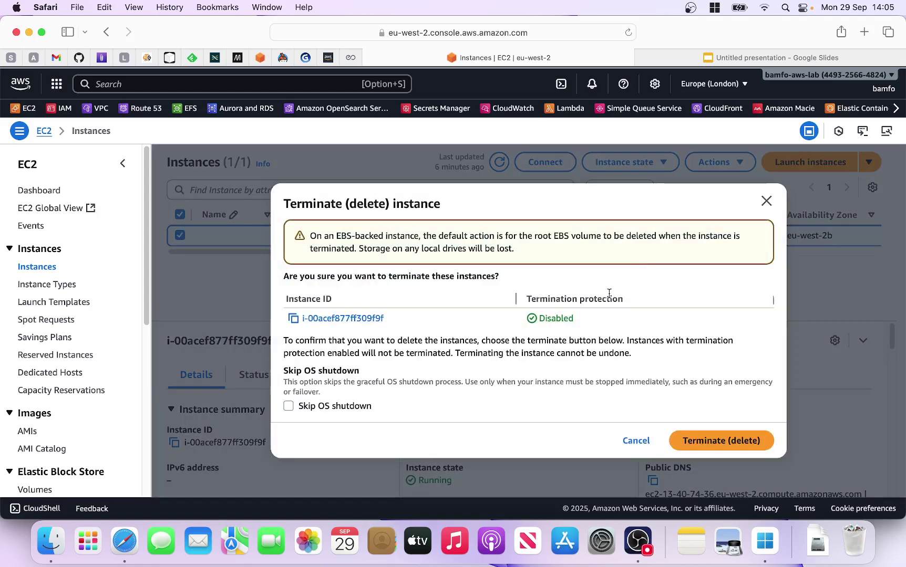
click(735, 446)
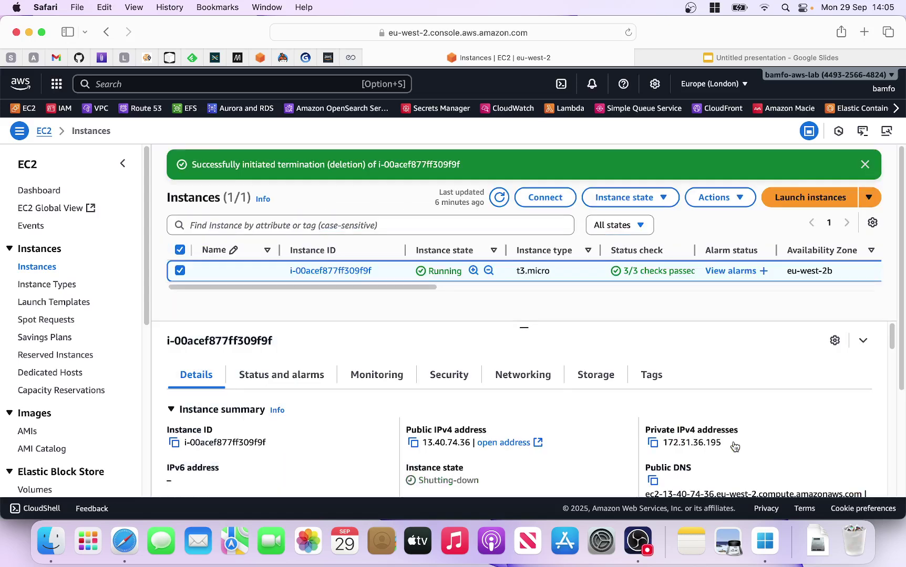
- Start a new instance launch from a template, choosing customer-service as the source template
click(868, 197)
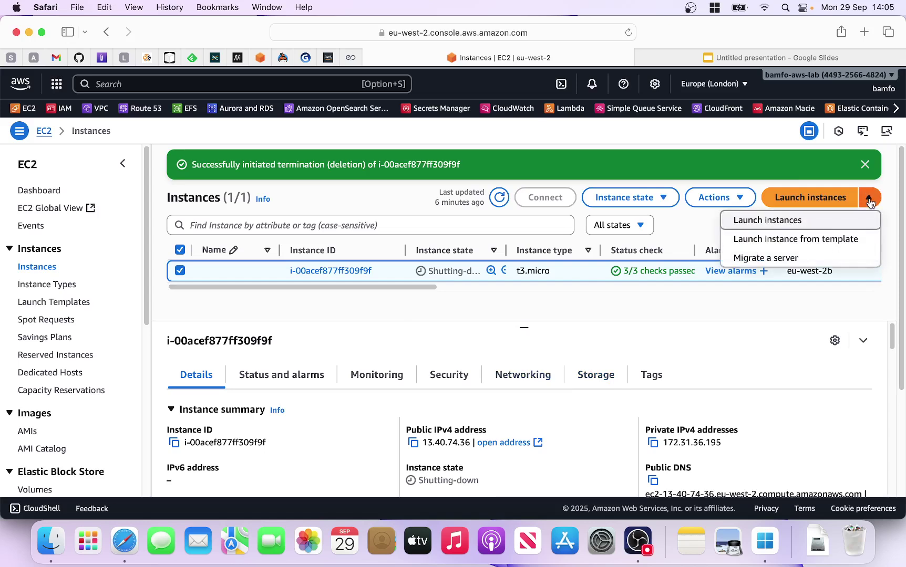
click(773, 220)
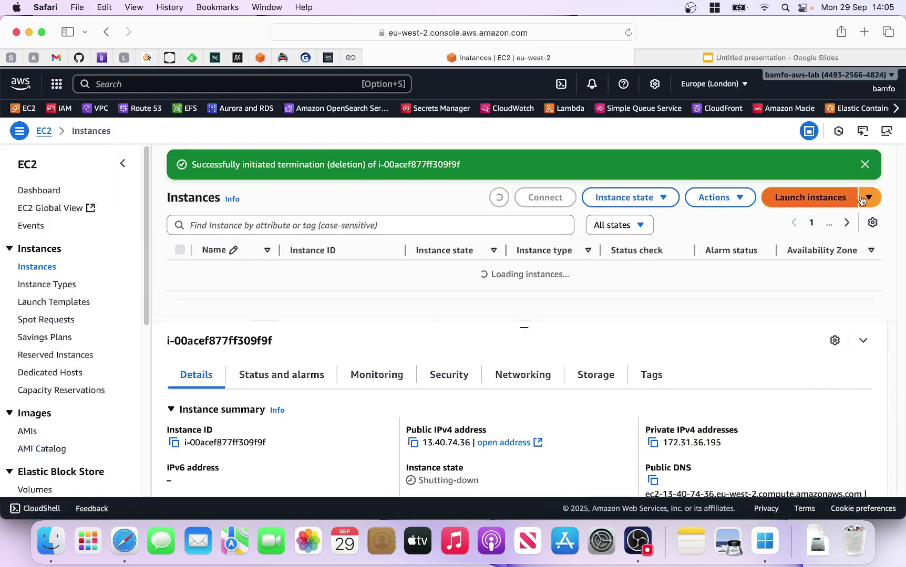
click(869, 197)
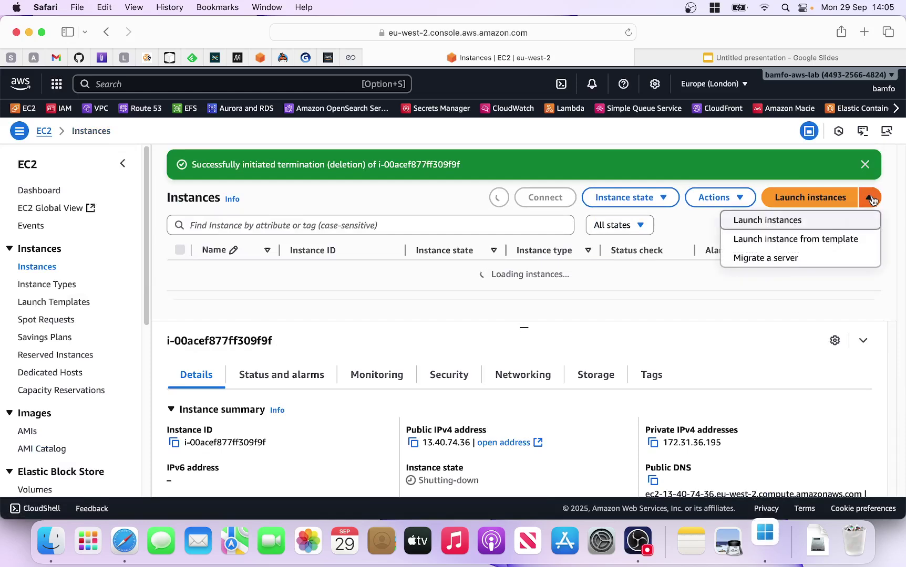
click(798, 241)
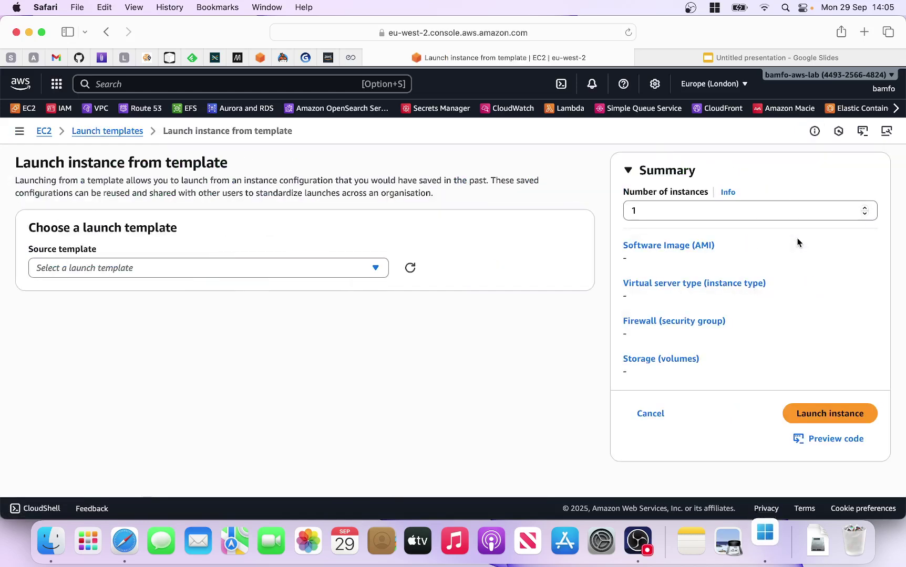
click(227, 273)
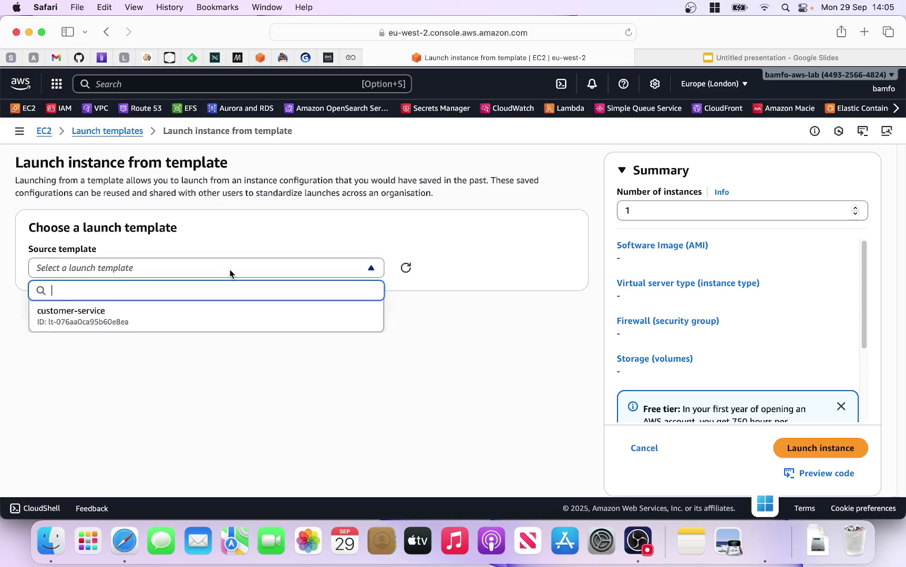
click(154, 324)
scroll(642, 387, down, 5)
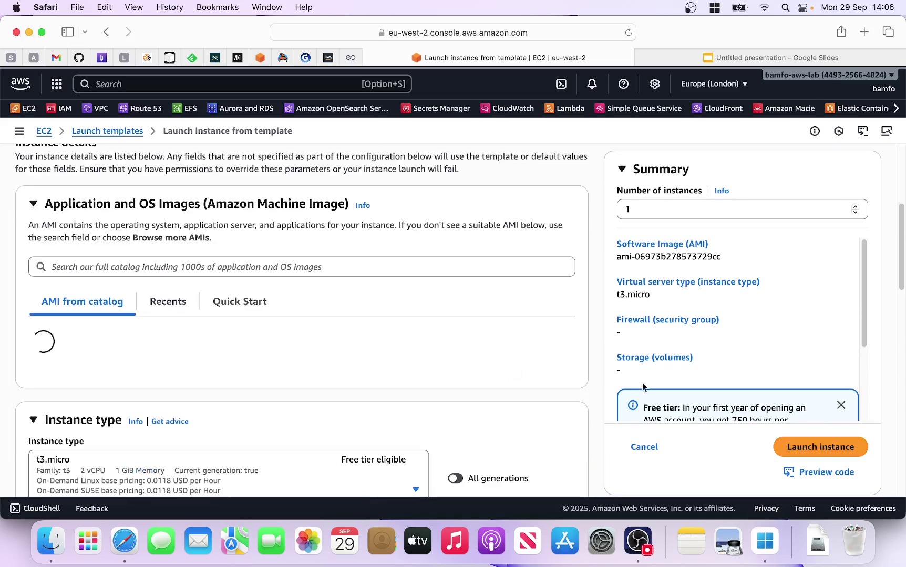